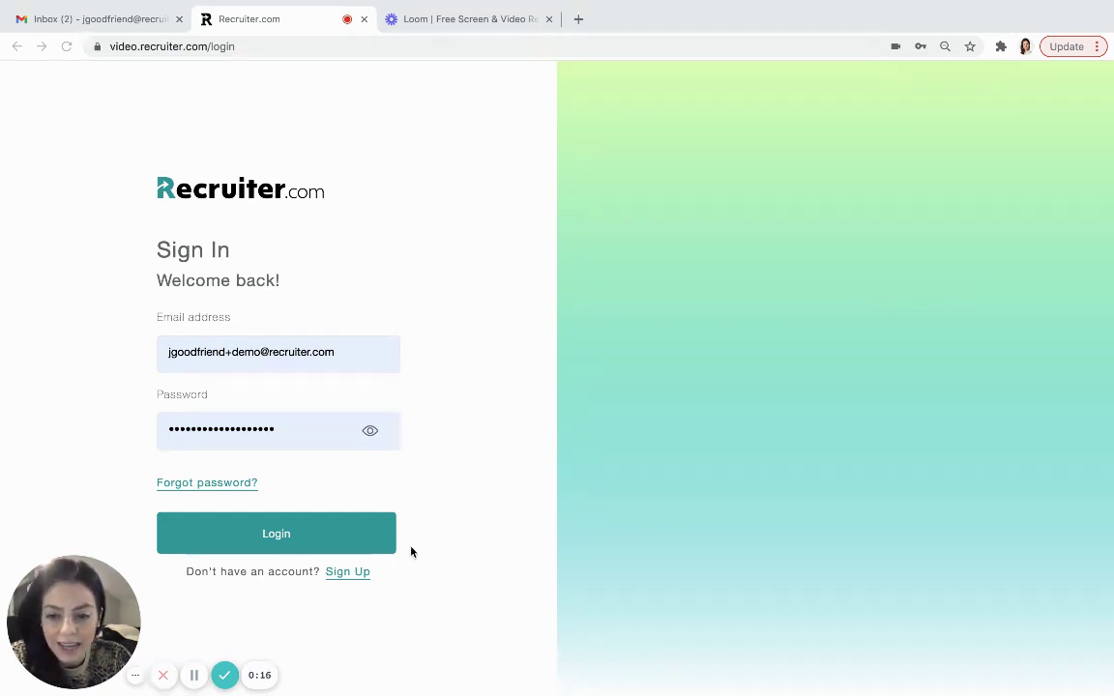
- Sign in to the recruiter account to reach the active Jobs list
{"action": "left_click", "coordinate": [280, 533]}
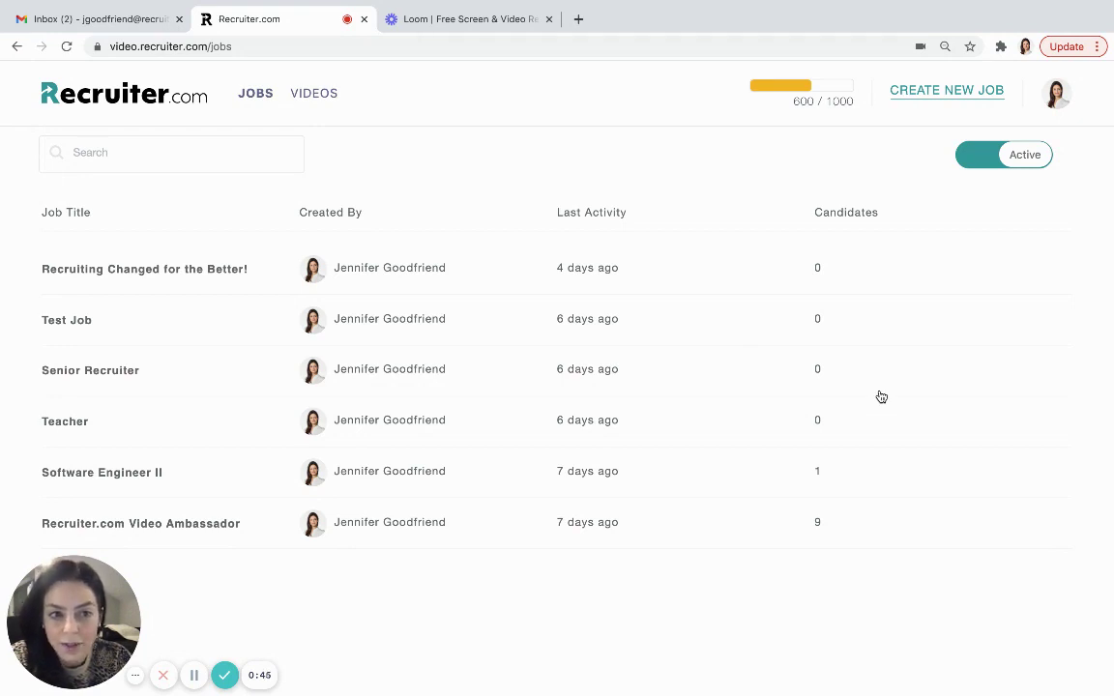
- Start a new job from the Jobs page
{"action": "left_click", "coordinate": [925, 97]}
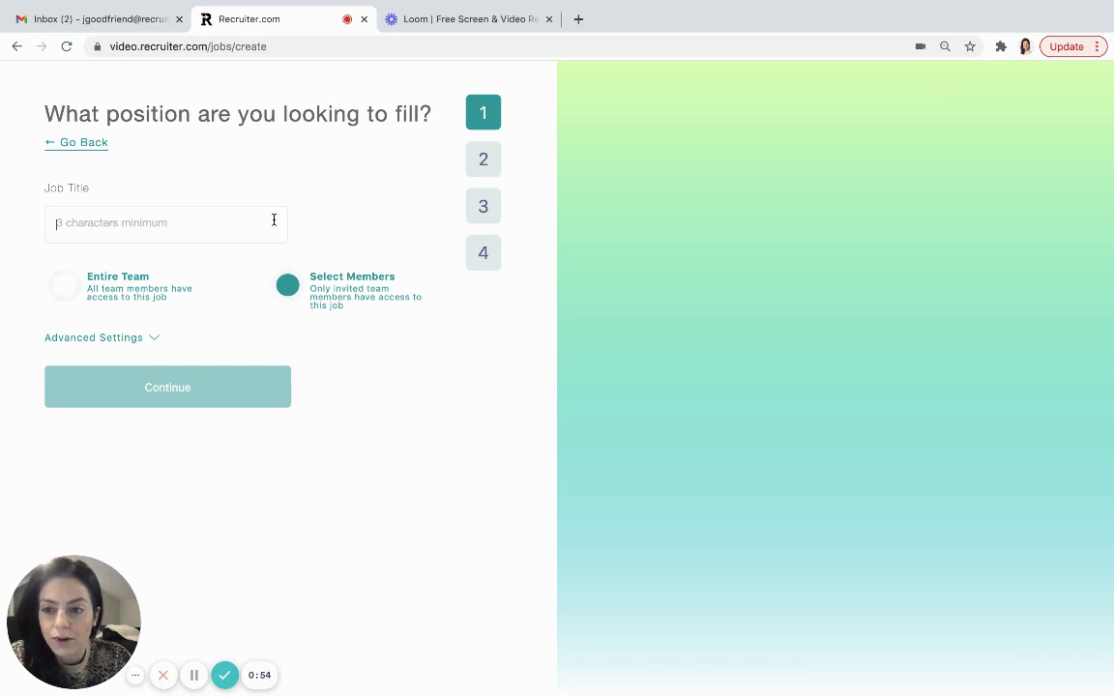
- Title the job 'Test Job 2' and give the Entire Team access
{"action": "type", "text": "Test"}
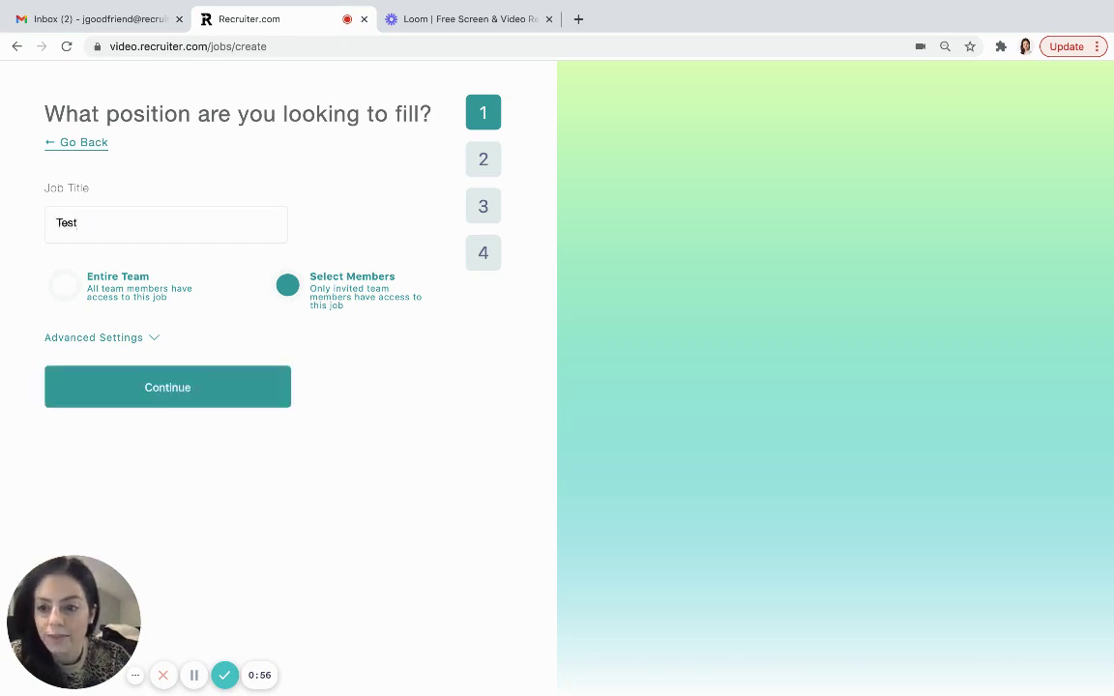
{"action": "type", "text": " Job 2"}
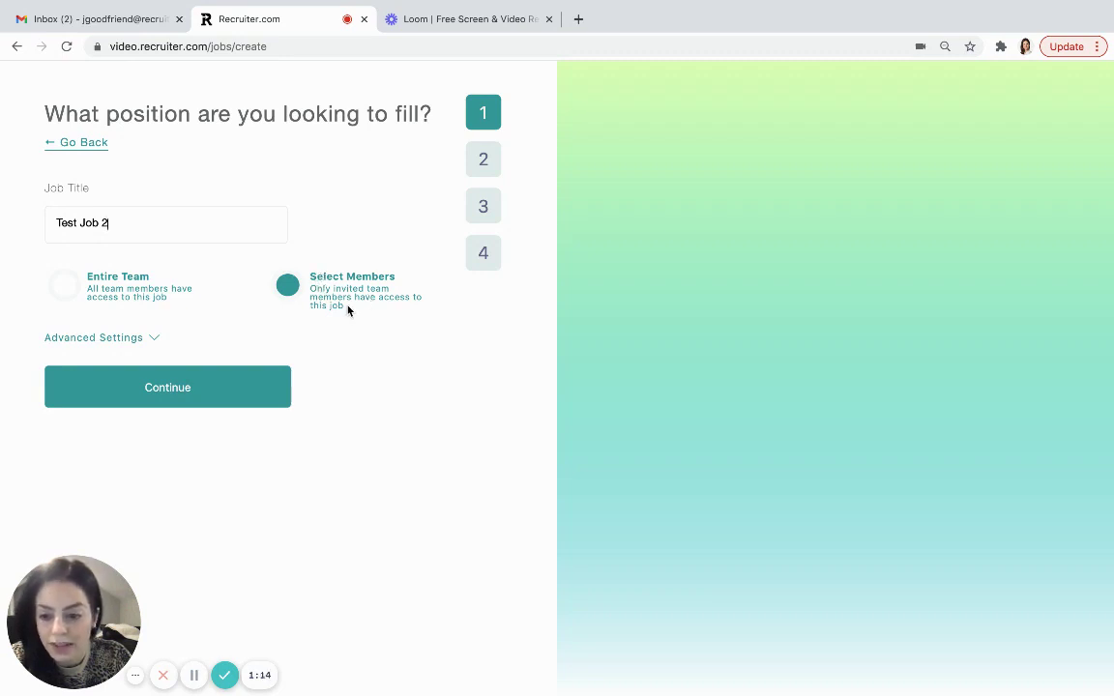
{"action": "left_click", "coordinate": [64, 286]}
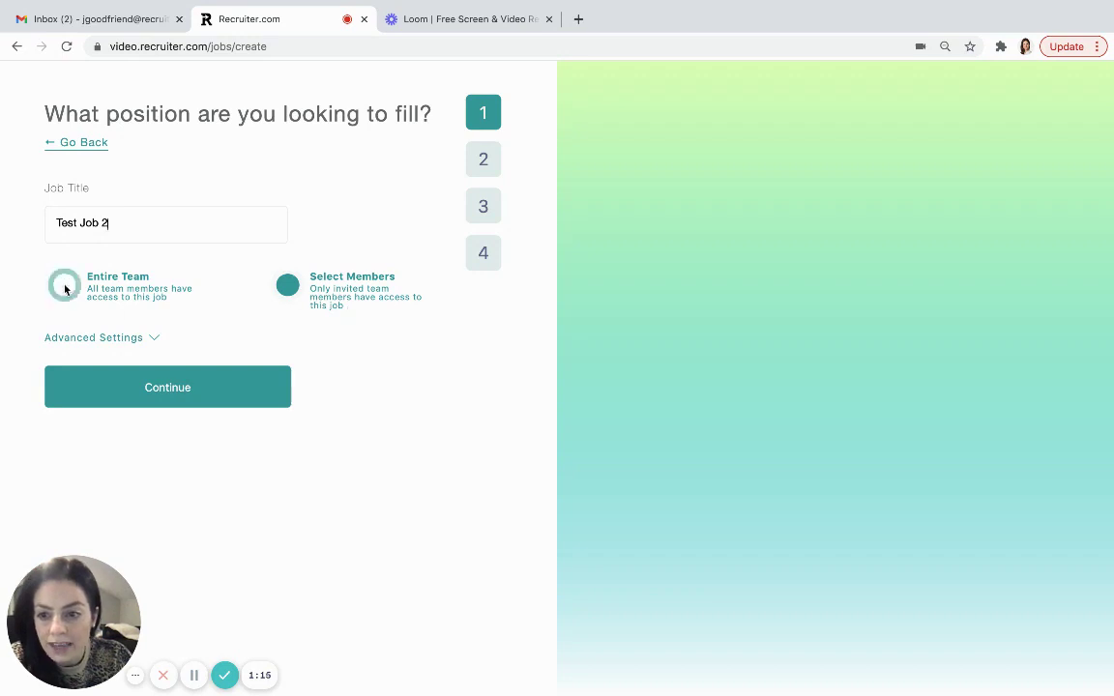
- In Advanced Settings, choose Resume not required and enter the description 'Test job 2 description'
{"action": "left_click", "coordinate": [156, 341]}
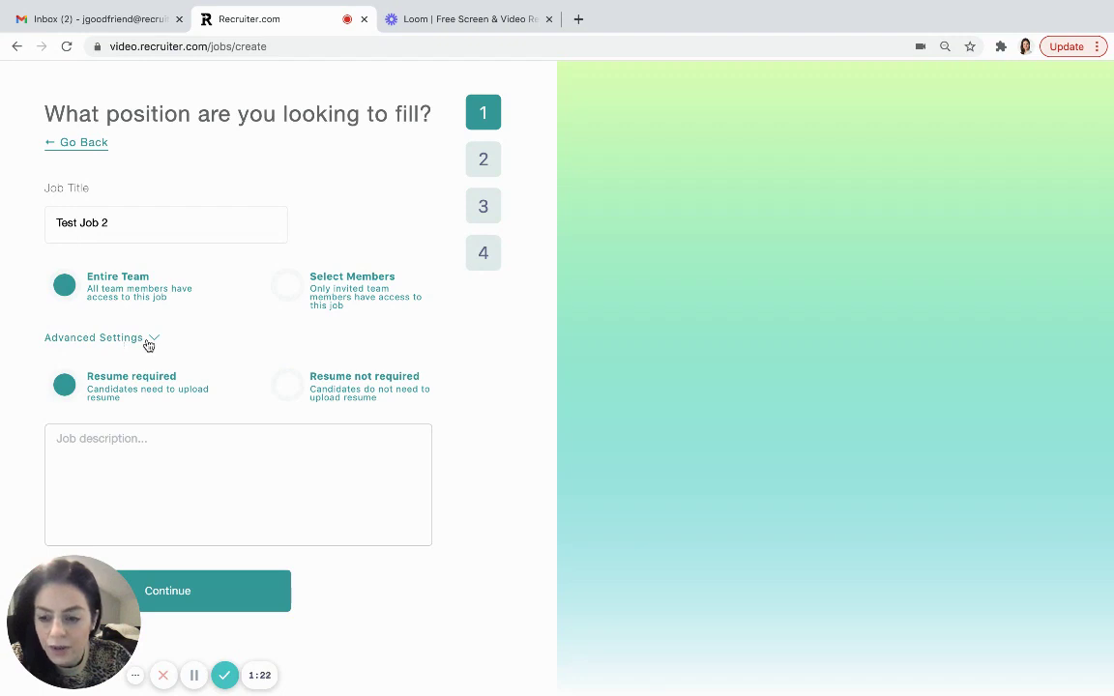
{"action": "left_click", "coordinate": [289, 387]}
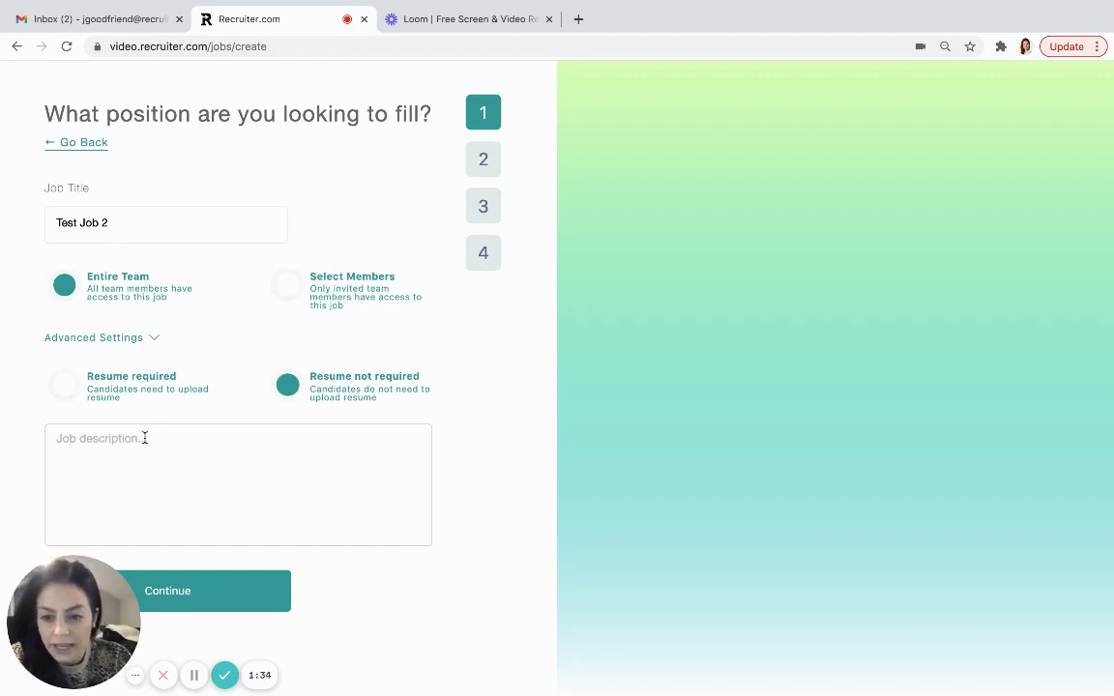
{"action": "type", "text": "Test job 2 descripti"}
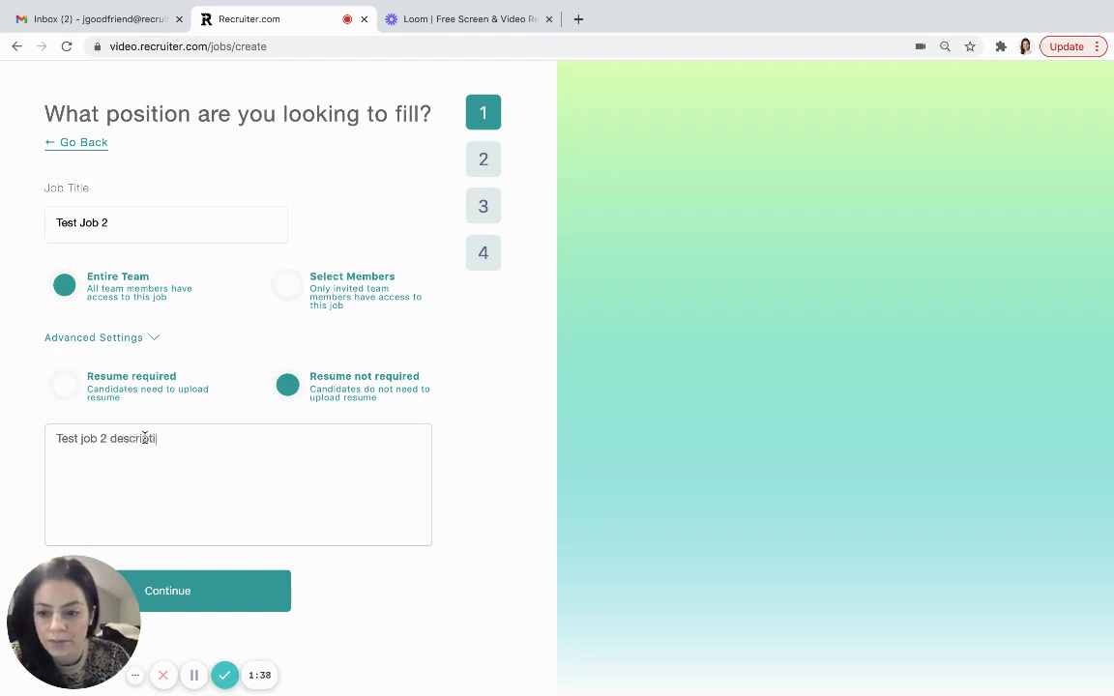
{"action": "type", "text": "on"}
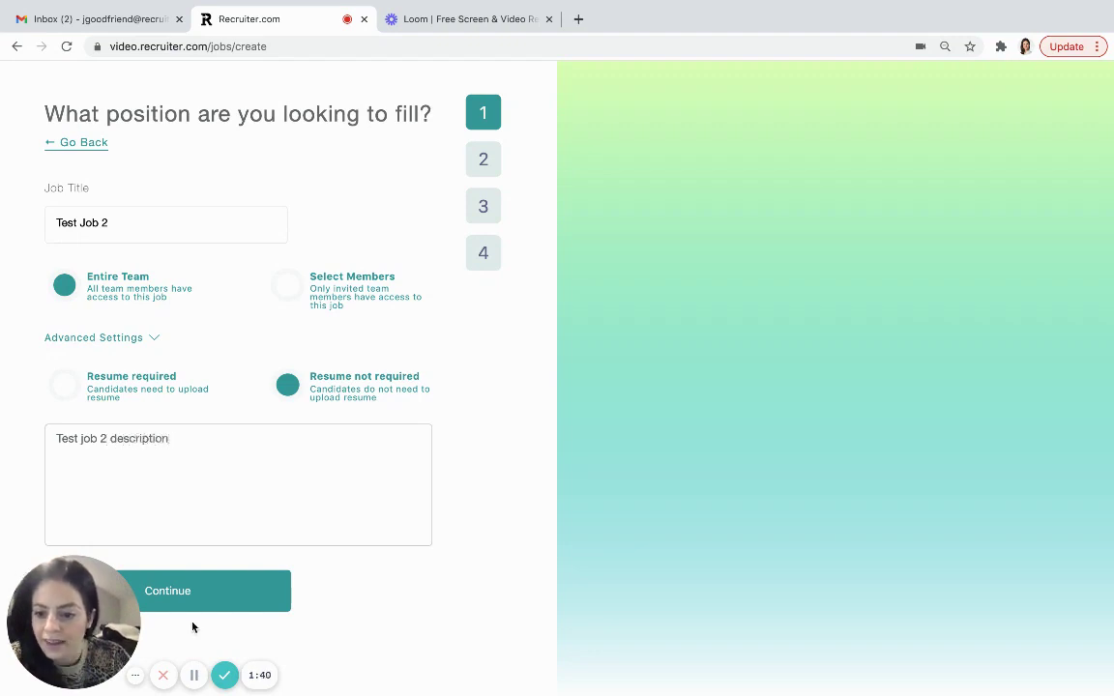
- Move on to the interview questions and keep Question 1's duration limit at 45s
{"action": "left_click", "coordinate": [191, 596]}
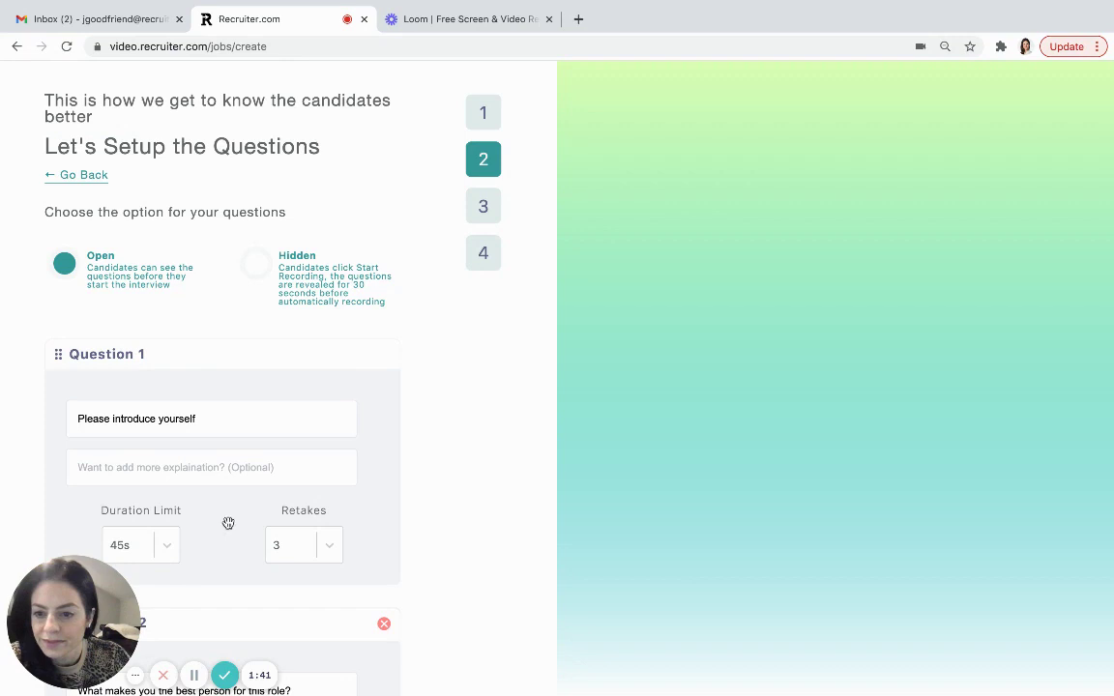
{"action": "scroll", "coordinate": [228, 518], "scroll_direction": "down", "scroll_amount": 1}
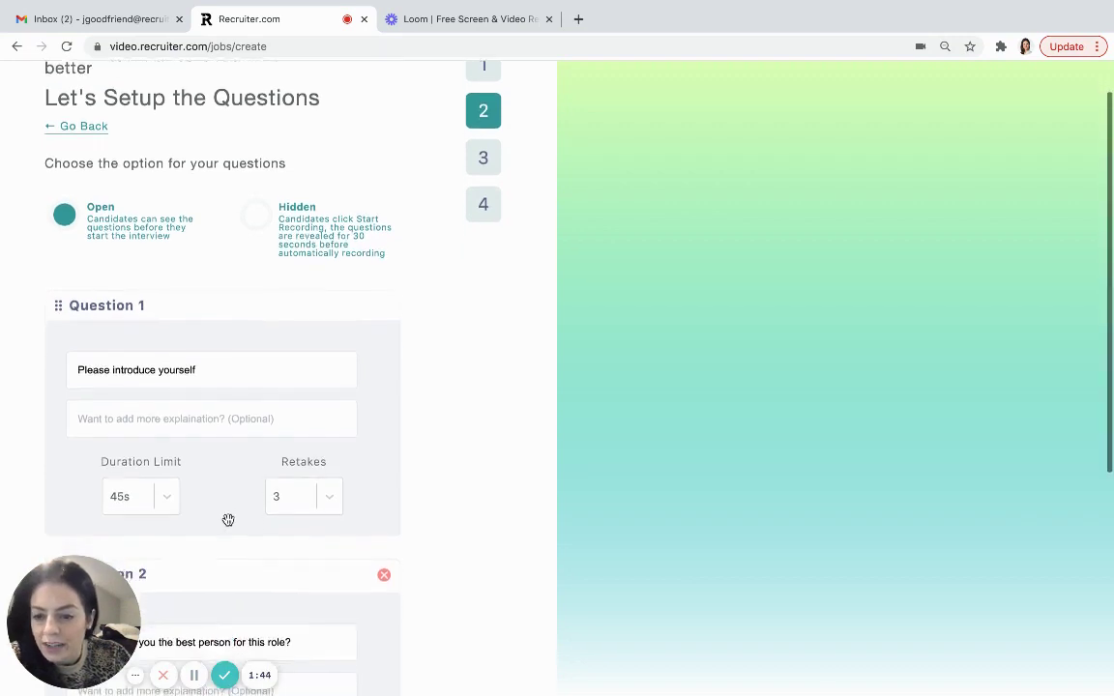
{"action": "scroll", "coordinate": [228, 520], "scroll_direction": "down", "scroll_amount": 1}
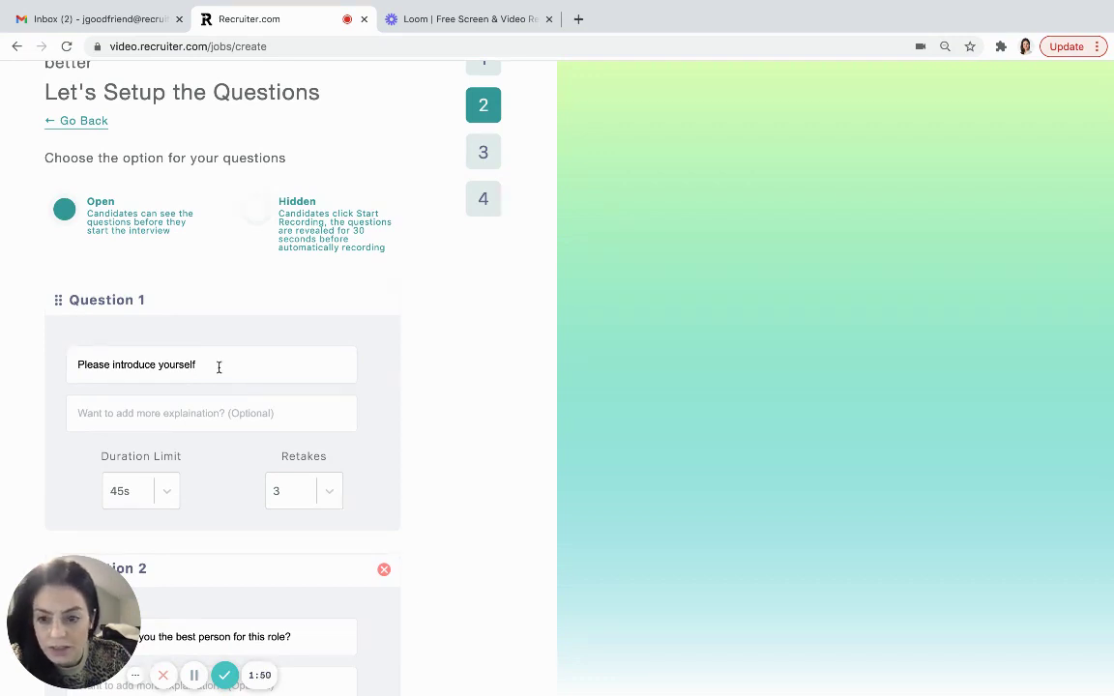
{"action": "scroll", "coordinate": [219, 367], "scroll_direction": "down", "scroll_amount": 2}
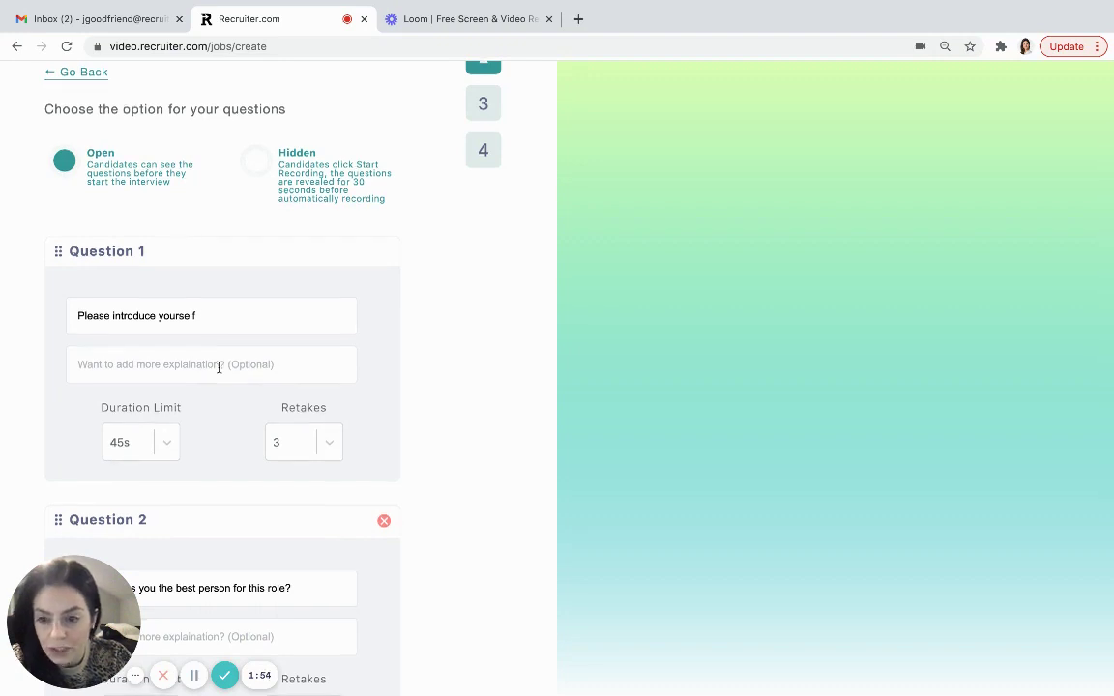
{"action": "scroll", "coordinate": [219, 368], "scroll_direction": "down", "scroll_amount": 1}
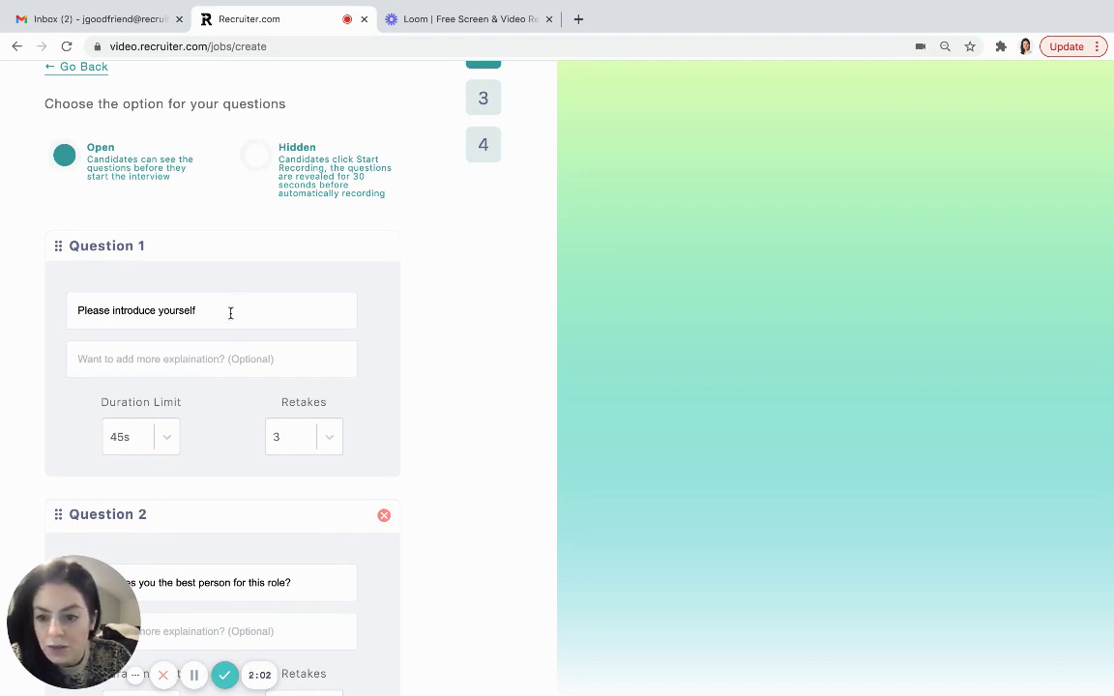
{"action": "left_click", "coordinate": [165, 439]}
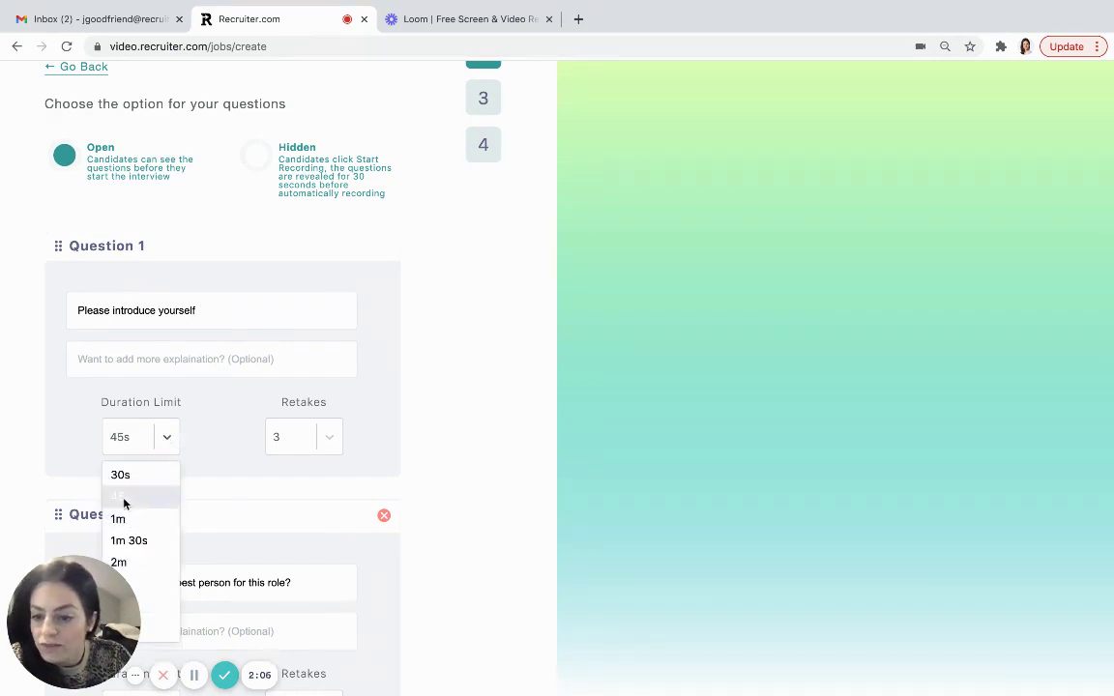
{"action": "left_click", "coordinate": [125, 497]}
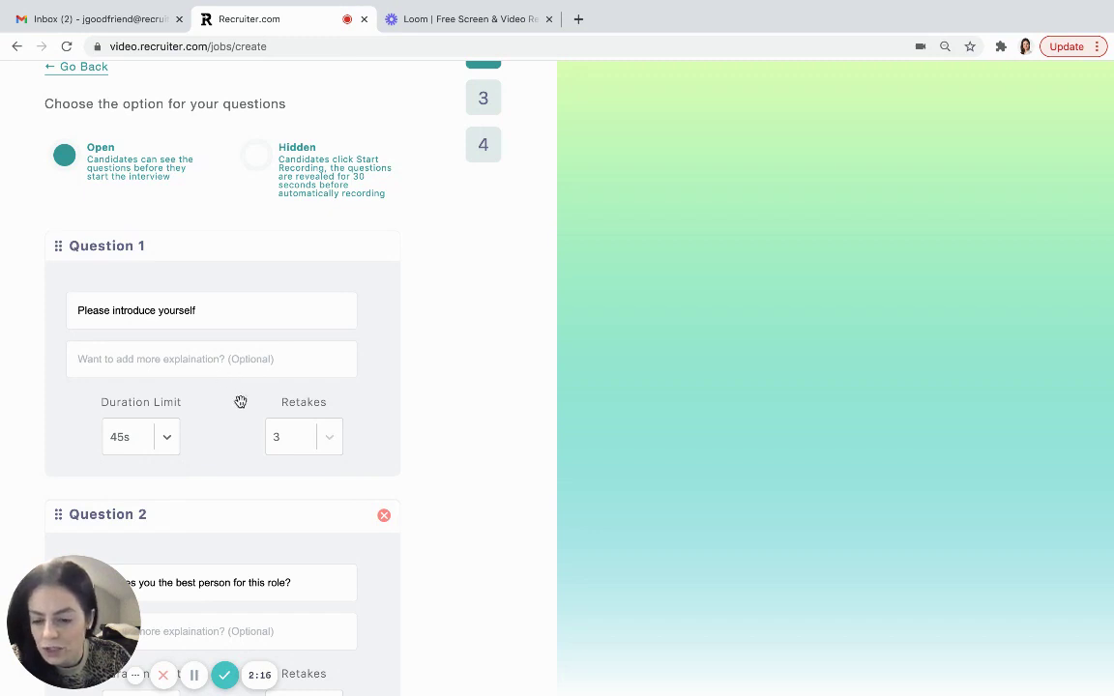
- Set Question 2's duration limit to 1m 30s
{"action": "scroll", "coordinate": [241, 401], "scroll_direction": "down", "scroll_amount": 5}
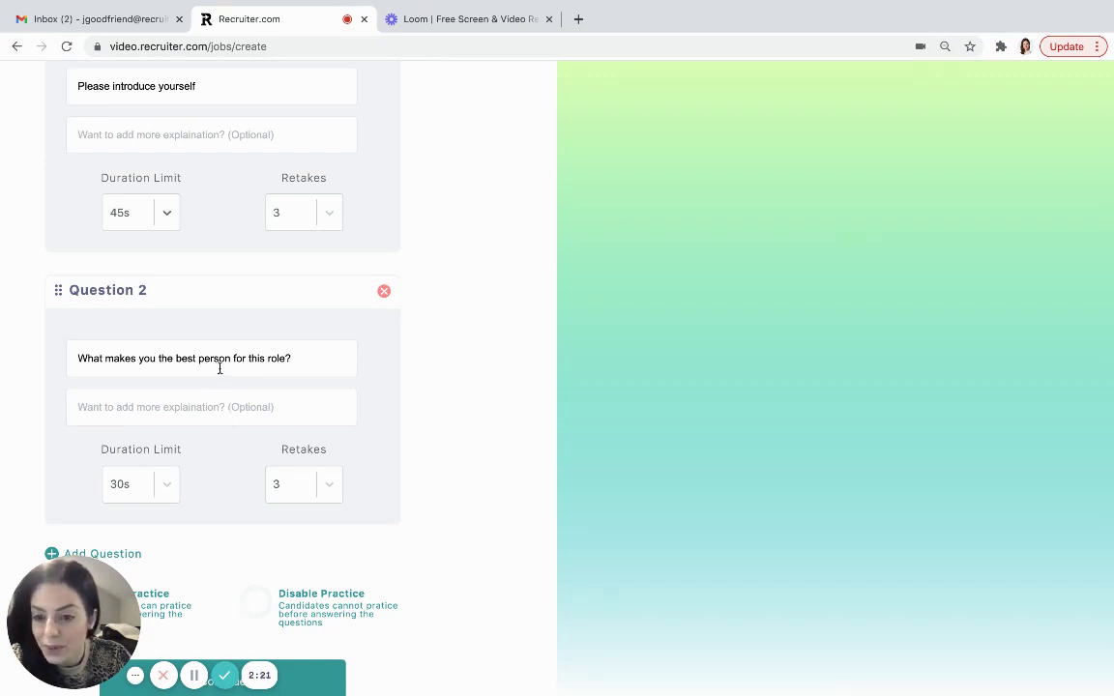
{"action": "left_click", "coordinate": [164, 487]}
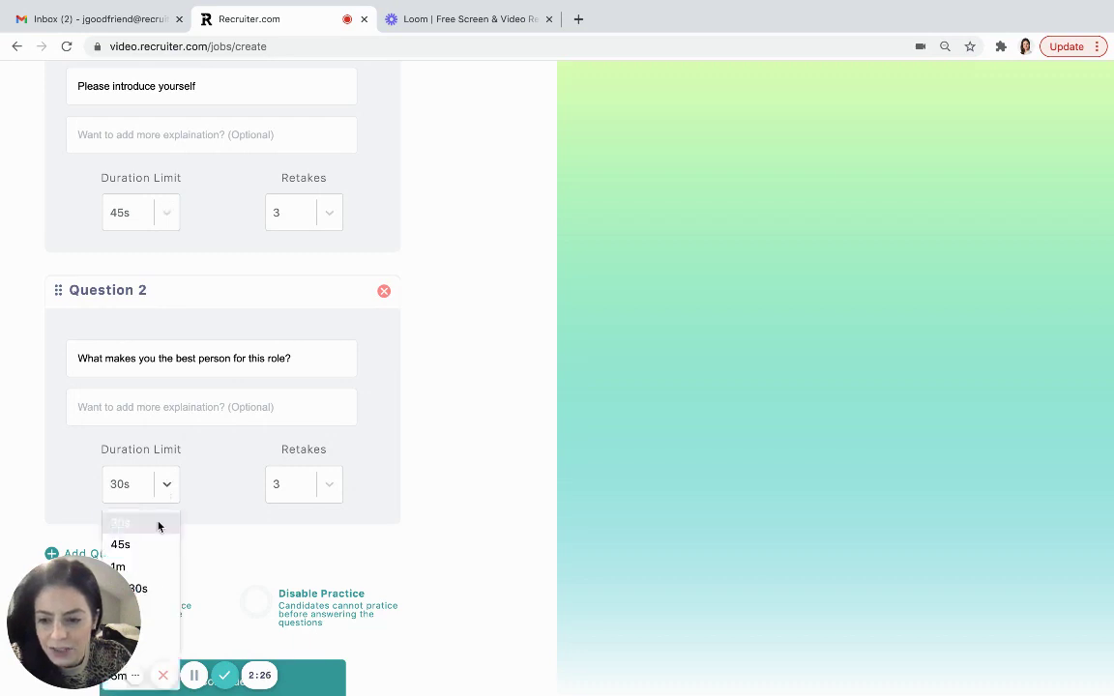
{"action": "left_click", "coordinate": [145, 588]}
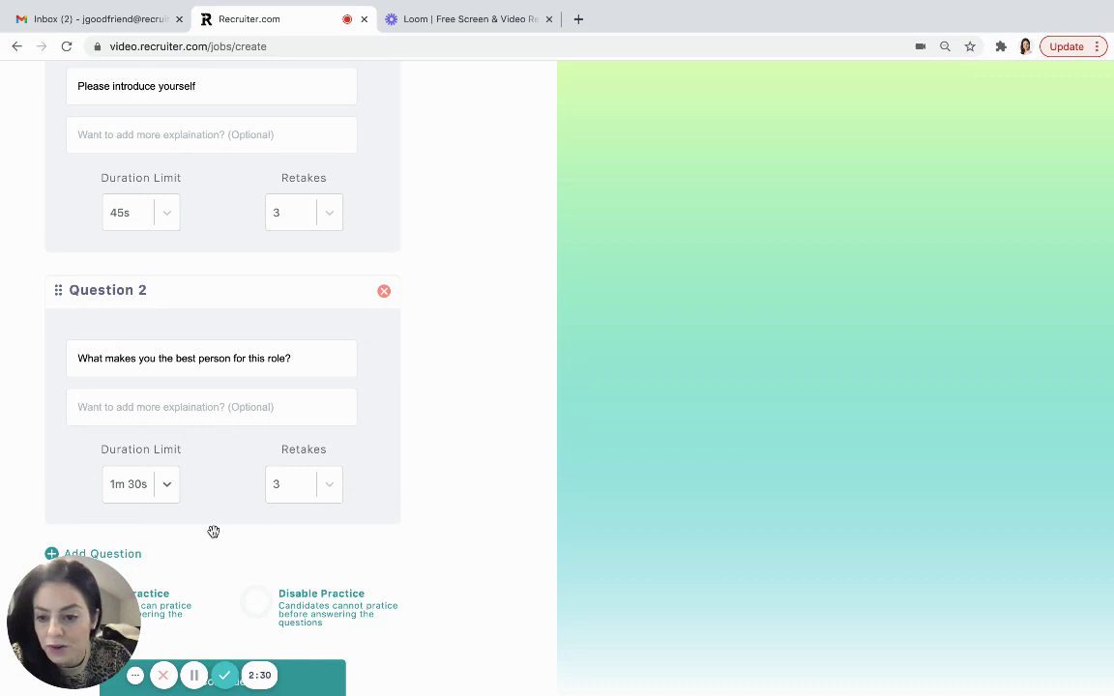
{"action": "scroll", "coordinate": [214, 531], "scroll_direction": "down", "scroll_amount": 2}
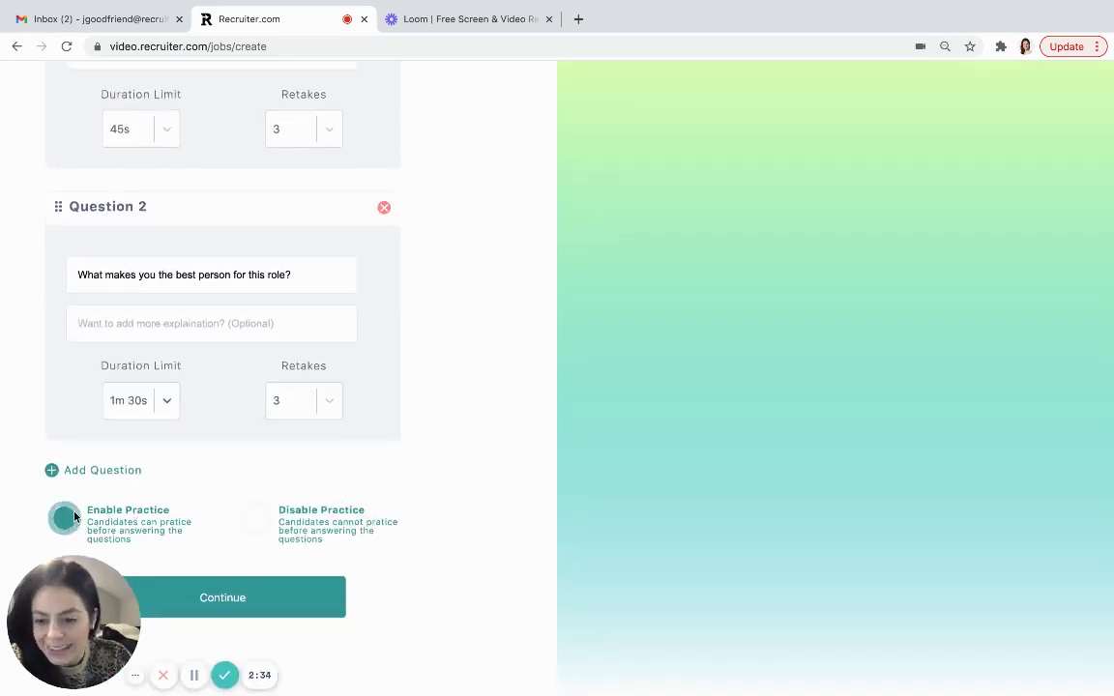
- Continue past the branding step and create the job
{"action": "left_click", "coordinate": [211, 598]}
{"action": "scroll", "coordinate": [214, 597], "scroll_direction": "down", "scroll_amount": 1}
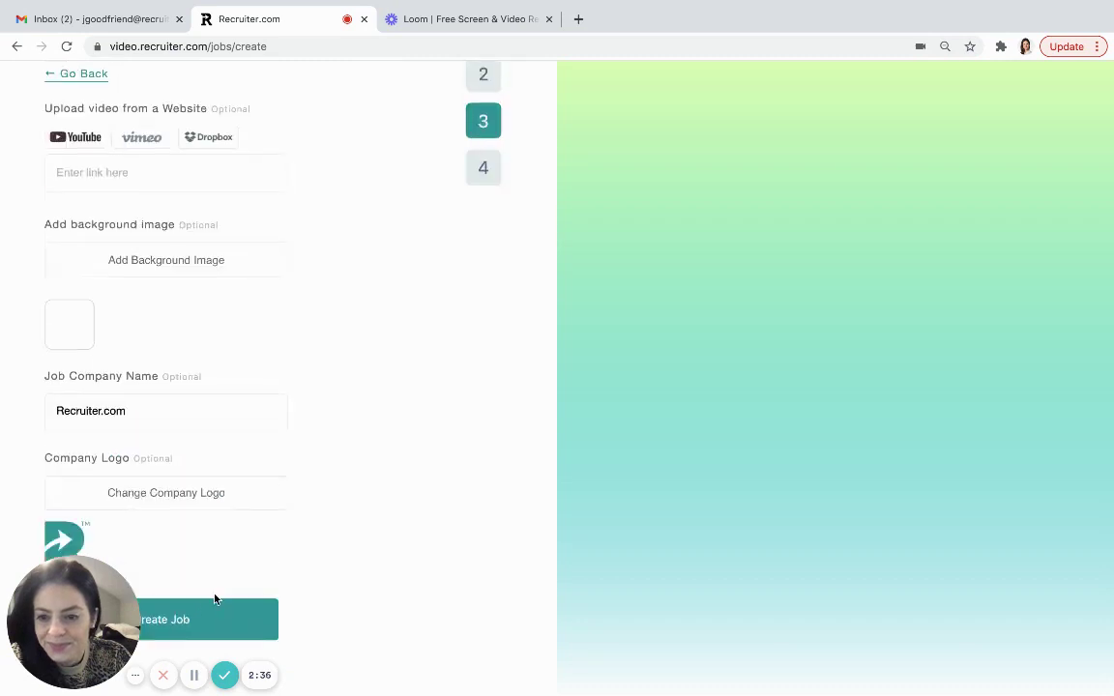
{"action": "scroll", "coordinate": [348, 448], "scroll_direction": "up", "scroll_amount": 2}
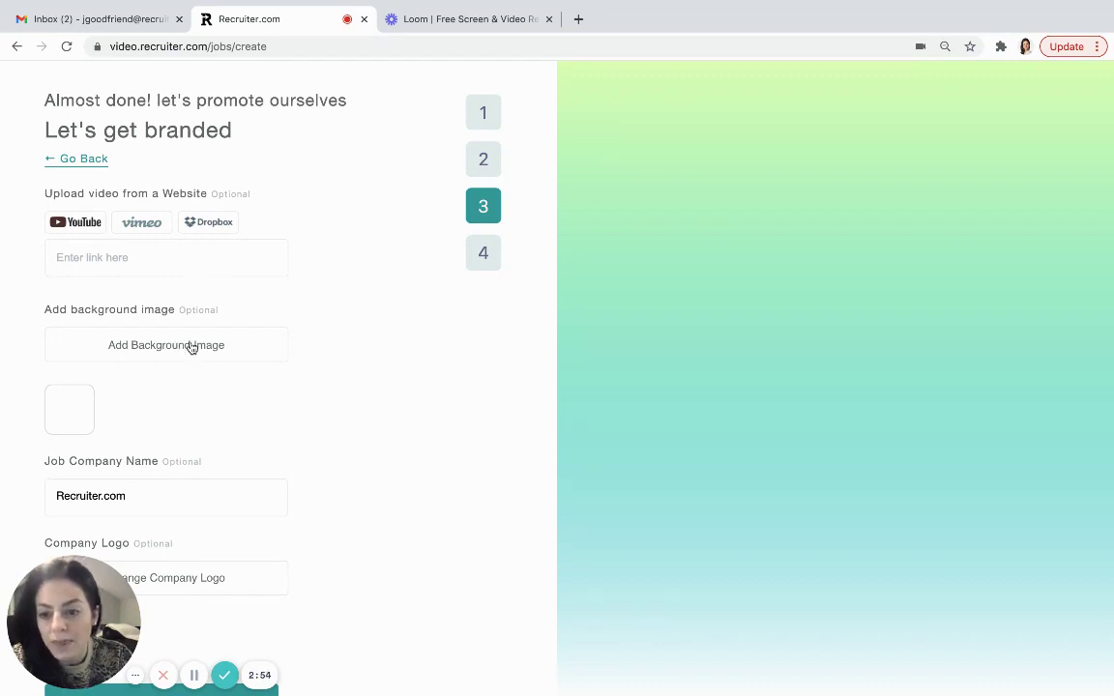
{"action": "scroll", "coordinate": [296, 569], "scroll_direction": "down", "scroll_amount": 2}
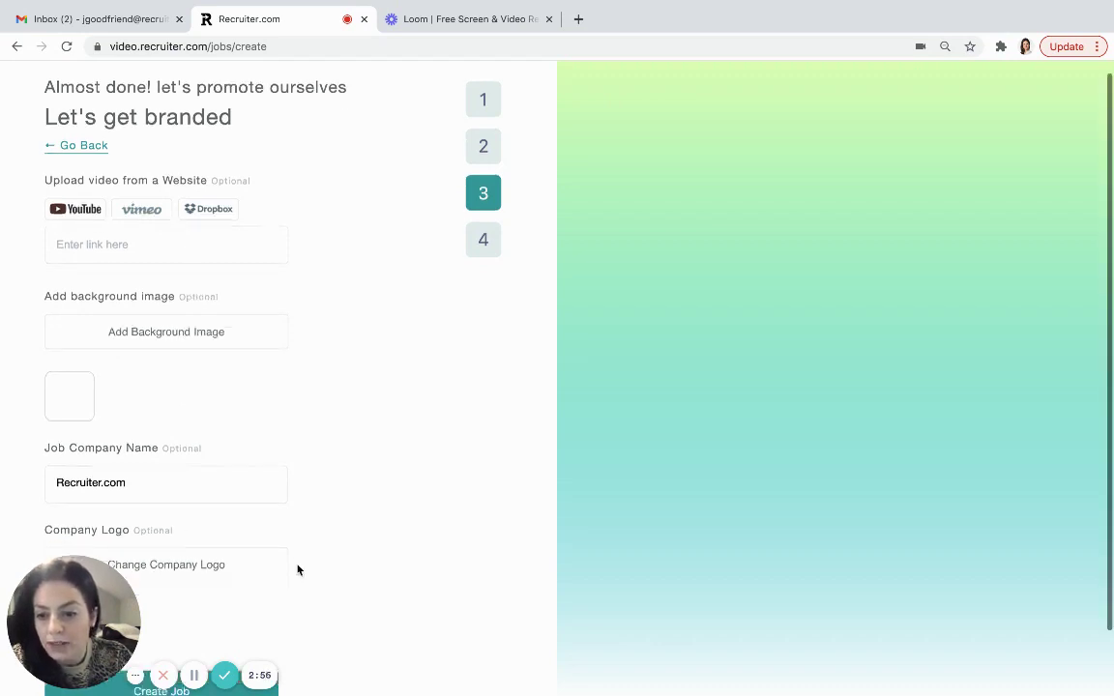
{"action": "left_click", "coordinate": [223, 621]}
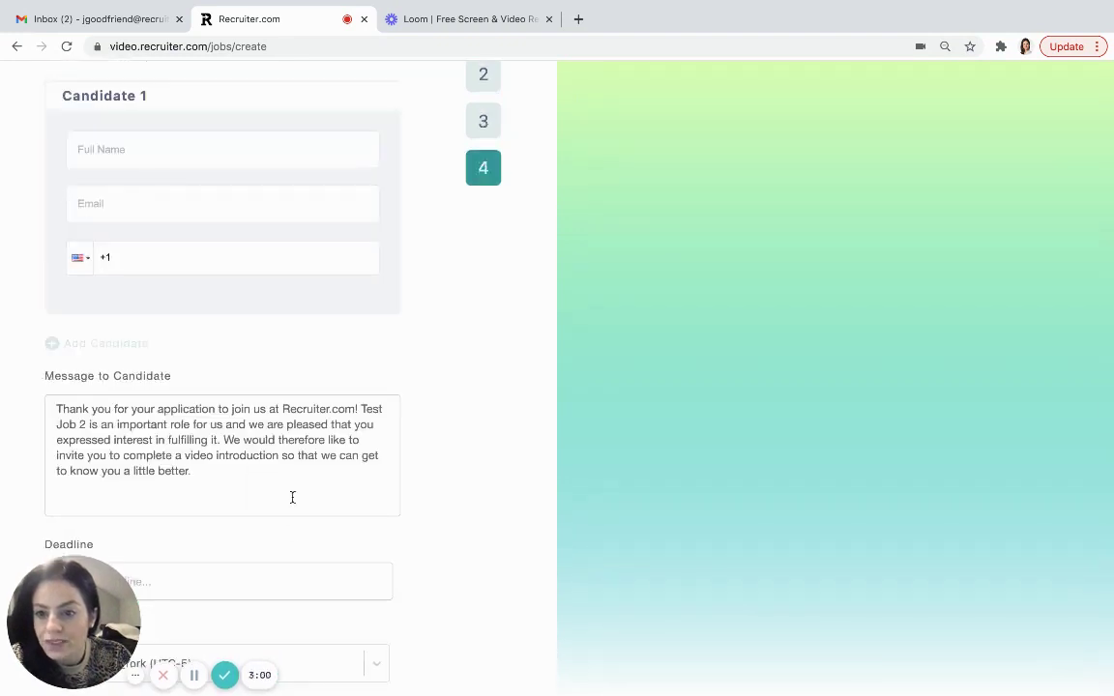
- Set the interview deadline to December 11, 2020
{"action": "scroll", "coordinate": [292, 497], "scroll_direction": "up", "scroll_amount": 2}
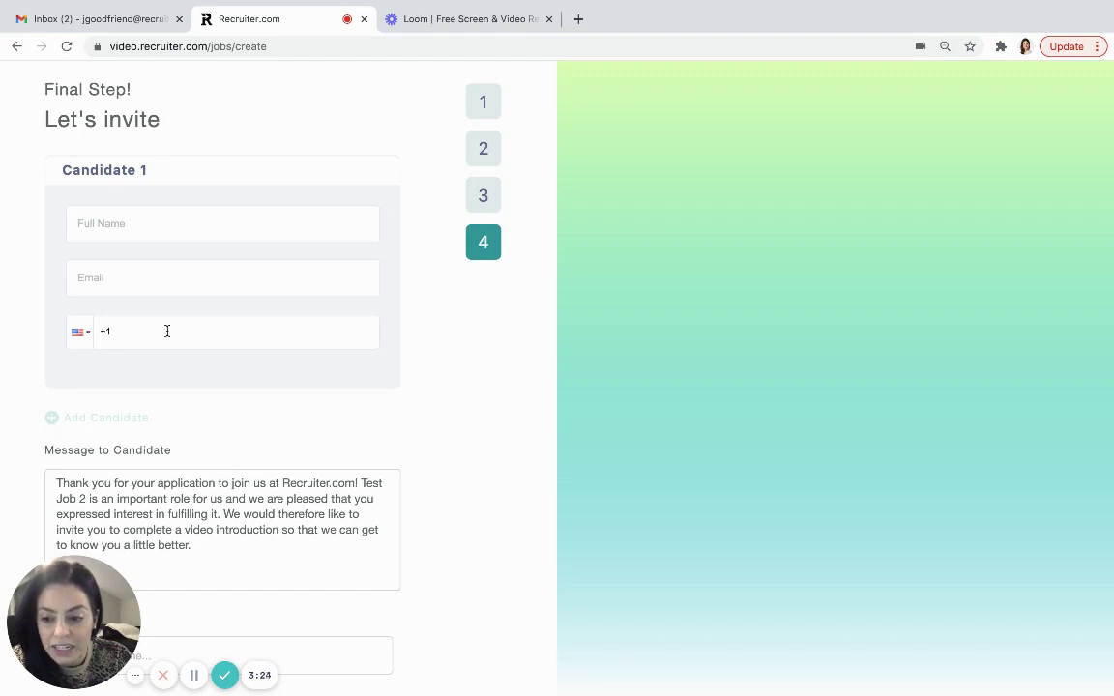
{"action": "scroll", "coordinate": [167, 331], "scroll_direction": "down", "scroll_amount": 2}
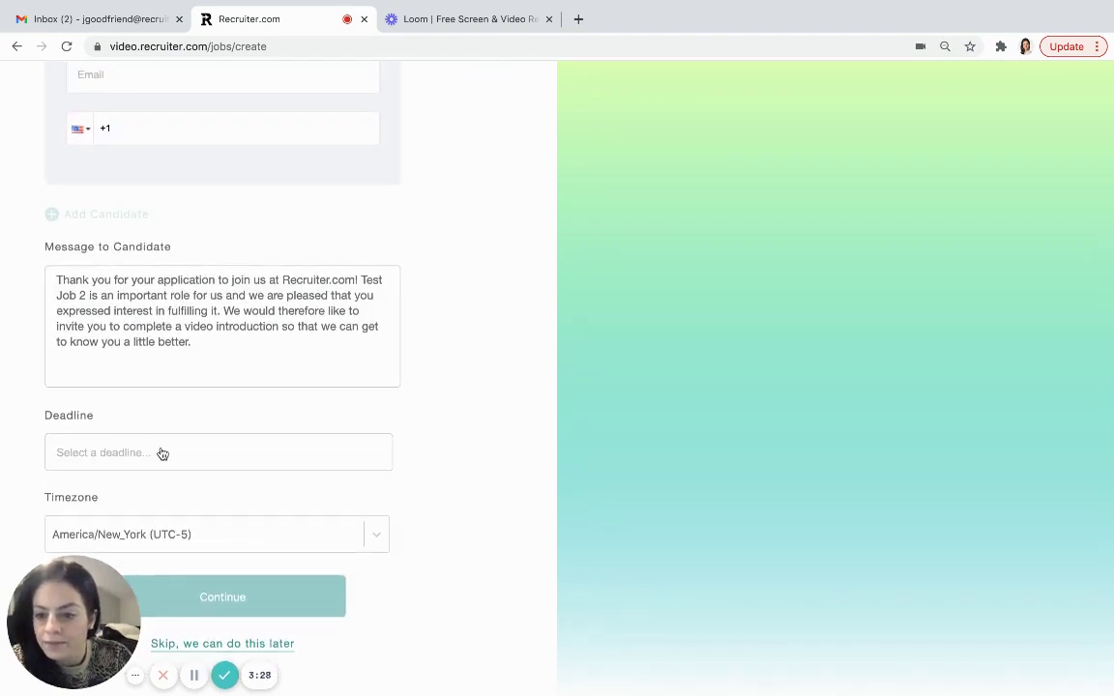
{"action": "left_click", "coordinate": [161, 453]}
{"action": "left_click", "coordinate": [214, 287]}
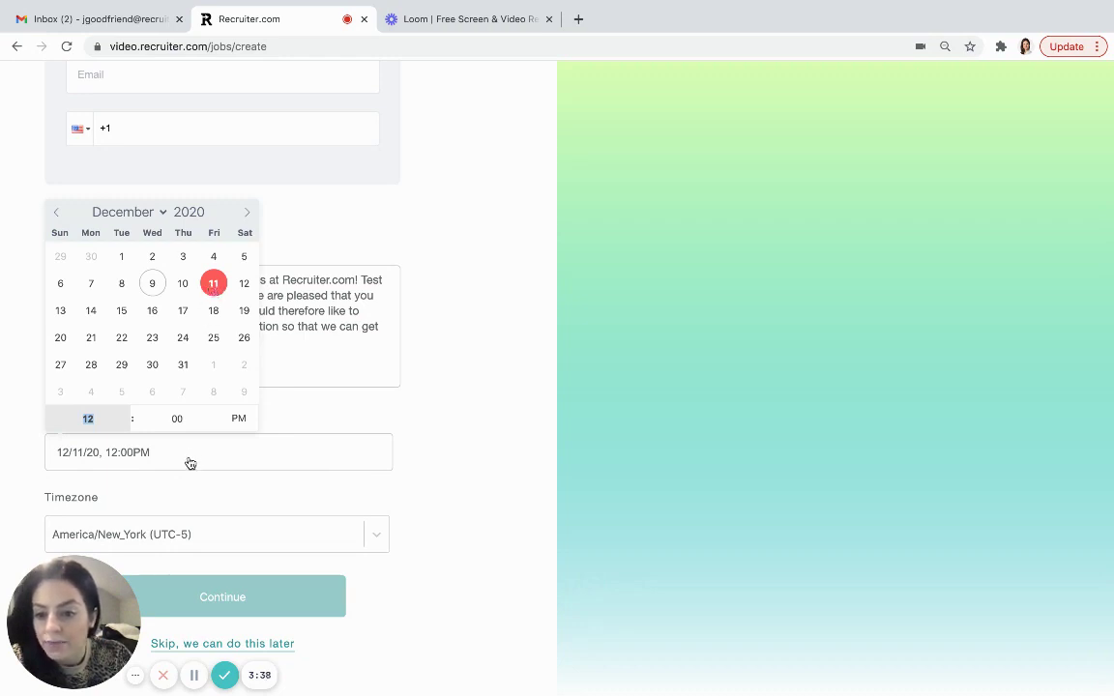
{"action": "left_click", "coordinate": [189, 497]}
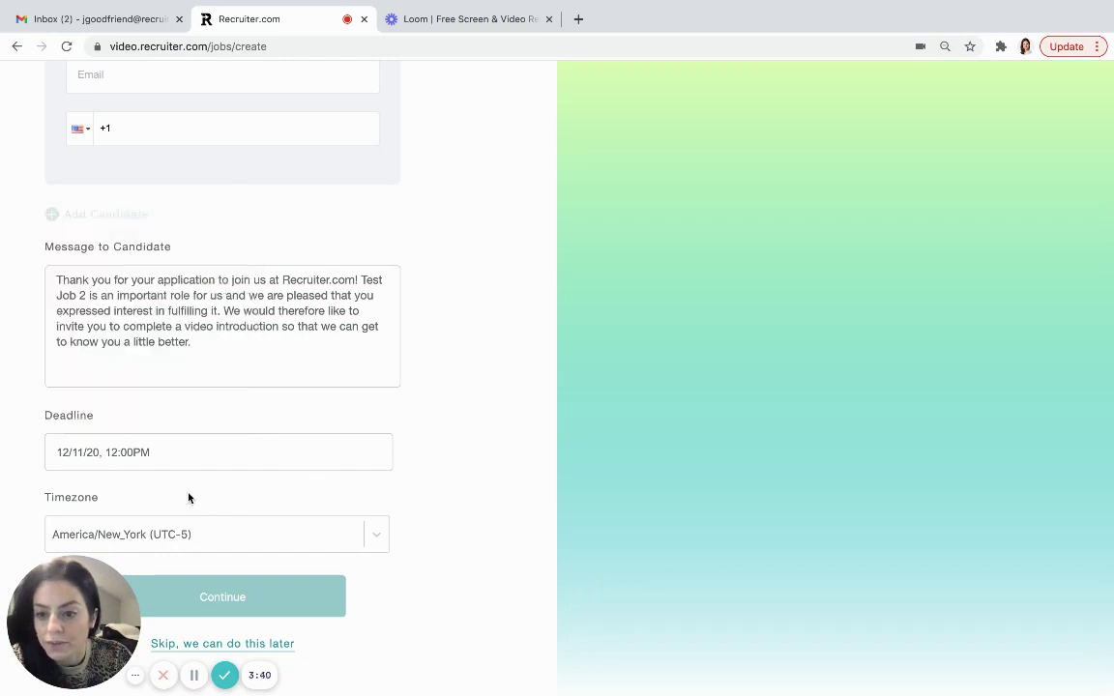
- Autofill Candidate 1, clear the phone number, and publish the interview
{"action": "scroll", "coordinate": [189, 497], "scroll_direction": "up", "scroll_amount": 3}
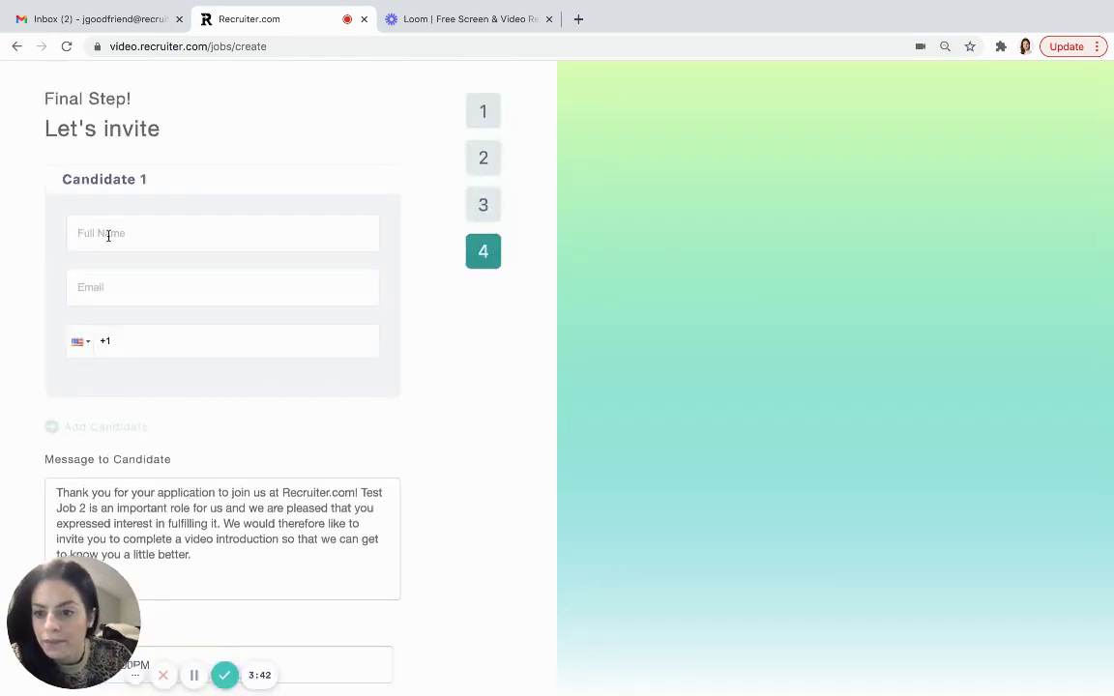
{"action": "key", "text": "Down"}
{"action": "key", "text": "Return"}
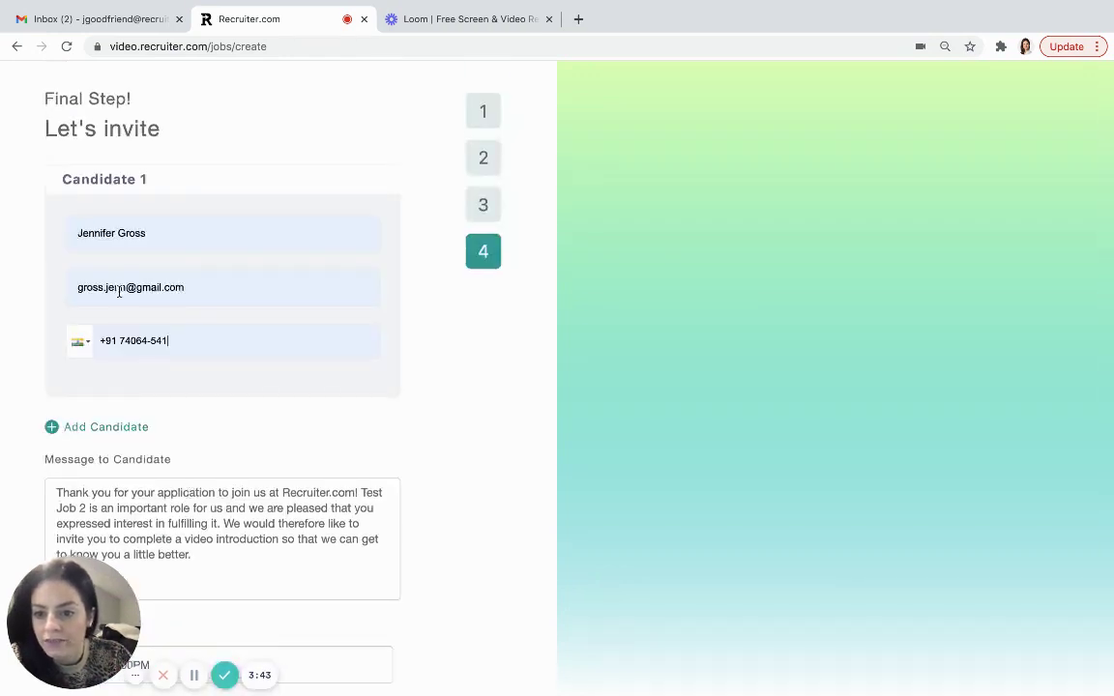
{"action": "left_click_drag", "start_coordinate": [172, 340], "coordinate": [73, 346]}
{"action": "key", "text": "BackSpace"}
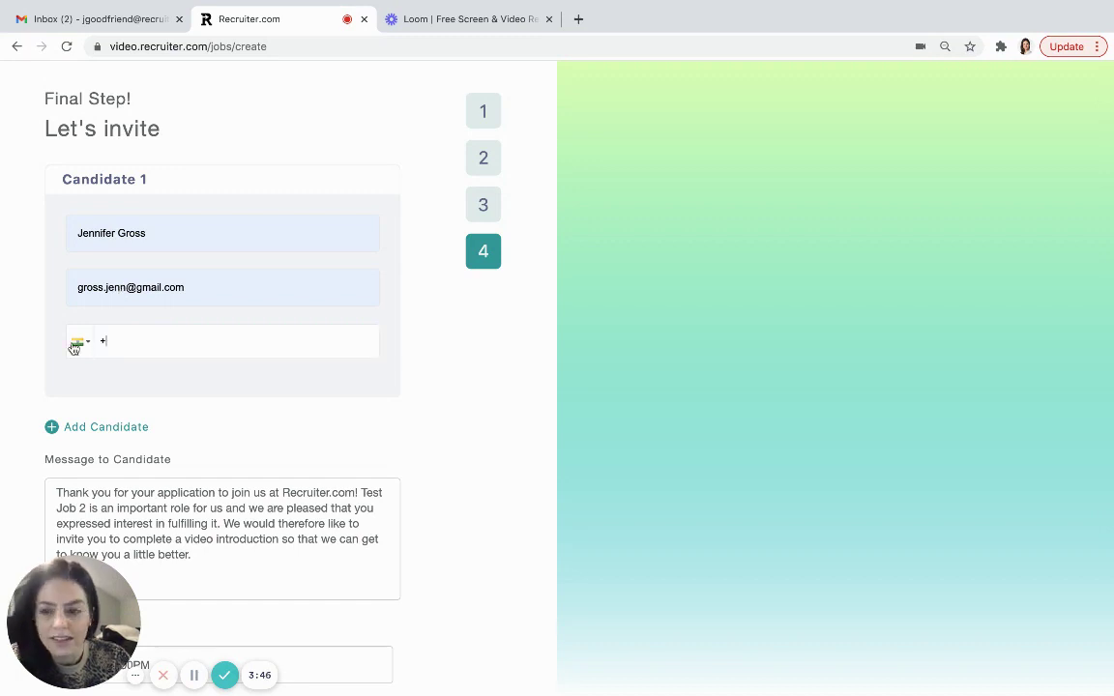
{"action": "scroll", "coordinate": [248, 368], "scroll_direction": "down", "scroll_amount": 1}
{"action": "scroll", "coordinate": [247, 370], "scroll_direction": "down", "scroll_amount": 3}
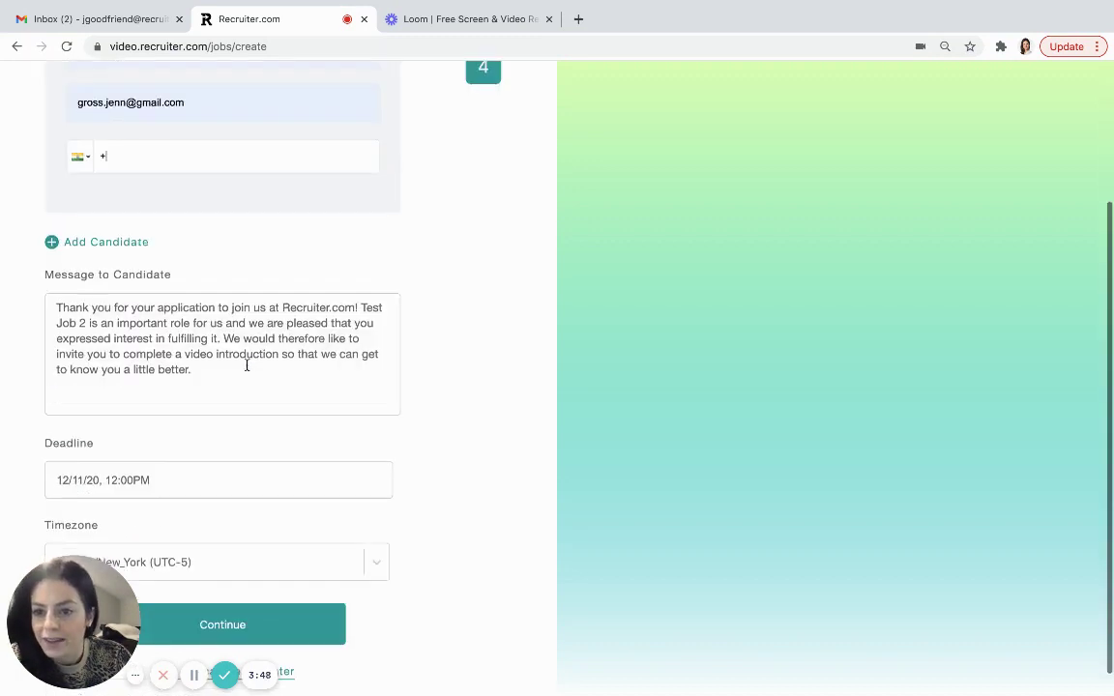
{"action": "scroll", "coordinate": [246, 364], "scroll_direction": "down", "scroll_amount": 1}
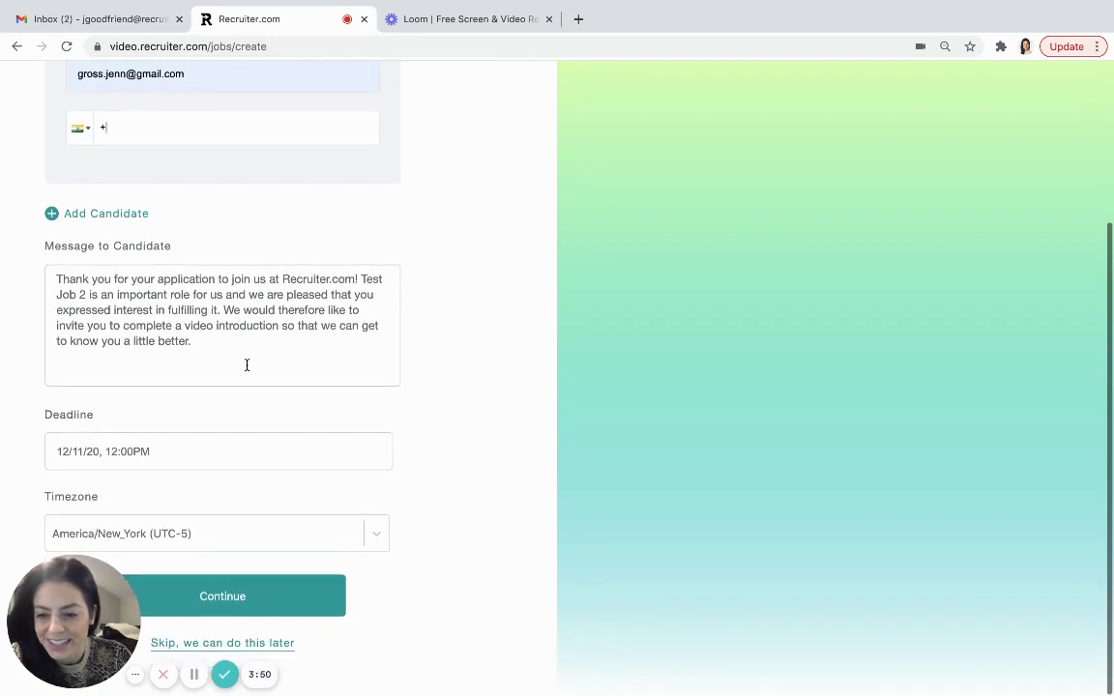
{"action": "left_click", "coordinate": [233, 603]}
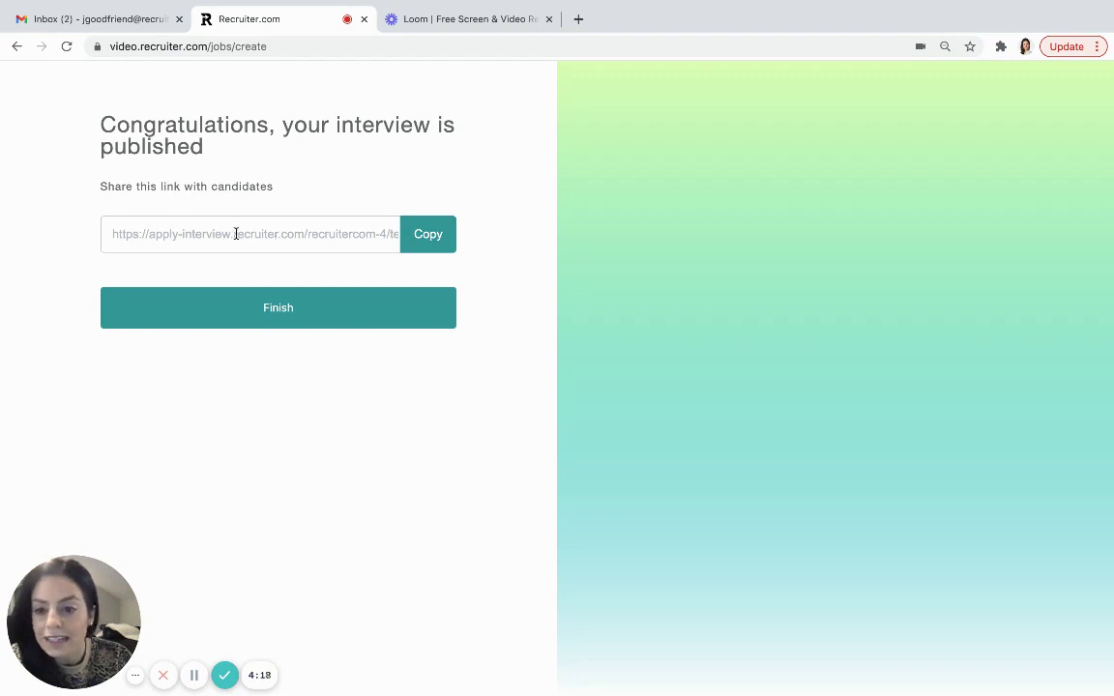
- Copy the shareable candidate link and finish to Test Job 2's board
{"action": "left_click", "coordinate": [418, 236]}
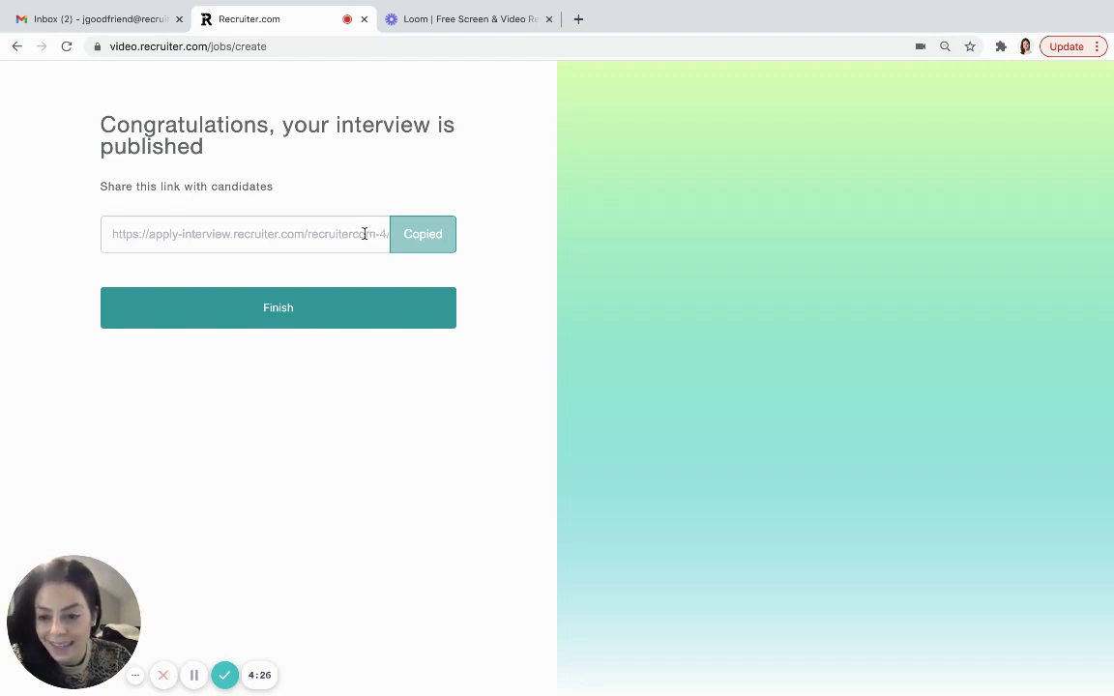
{"action": "left_click", "coordinate": [359, 312]}
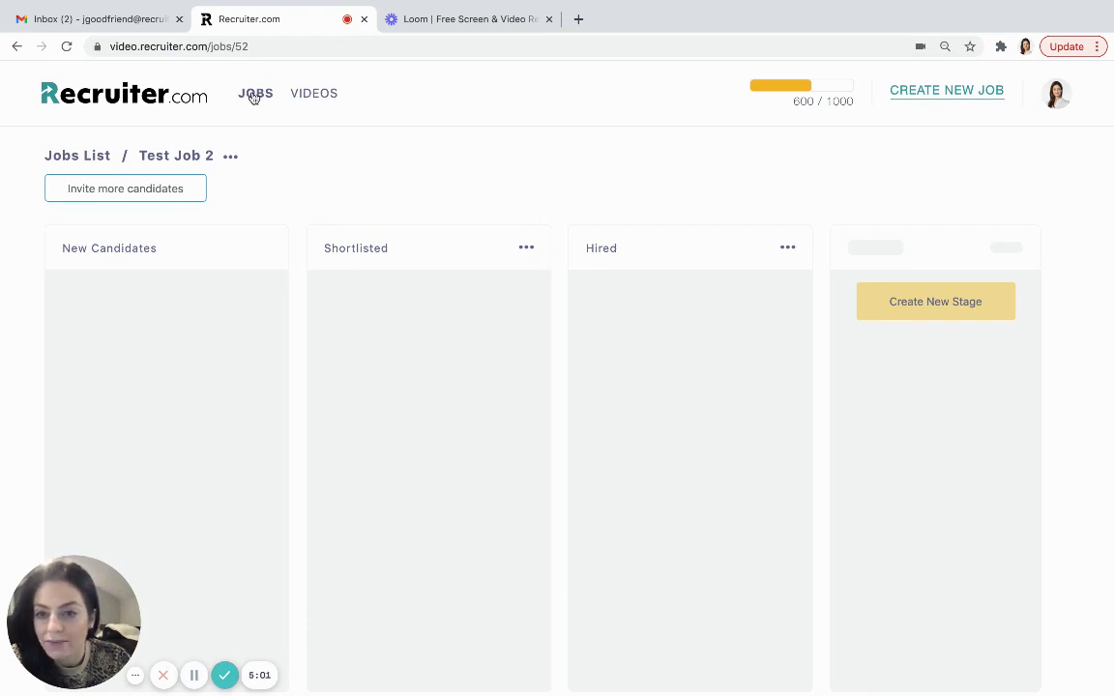
- Return to the Jobs list and open the Recruiter.com Video Ambassador job
{"action": "left_click", "coordinate": [255, 93]}
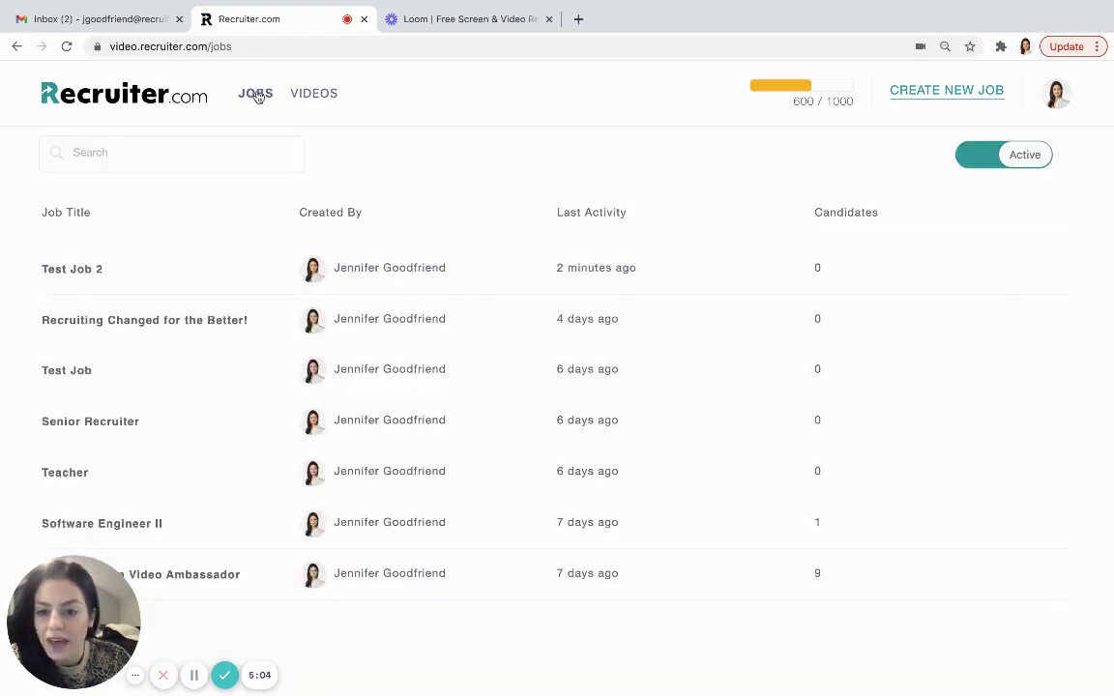
{"action": "left_click", "coordinate": [194, 574]}
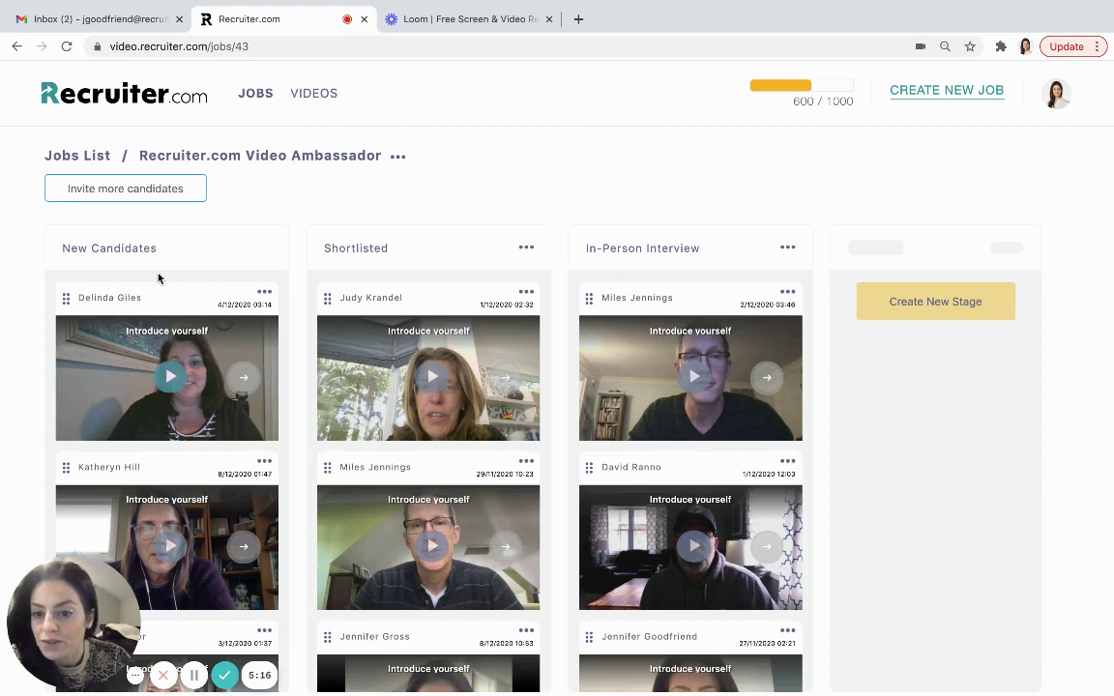
- Move the first new candidate into Shortlisted and show that candidate's details
{"action": "left_click_drag", "start_coordinate": [159, 296], "coordinate": [422, 298]}
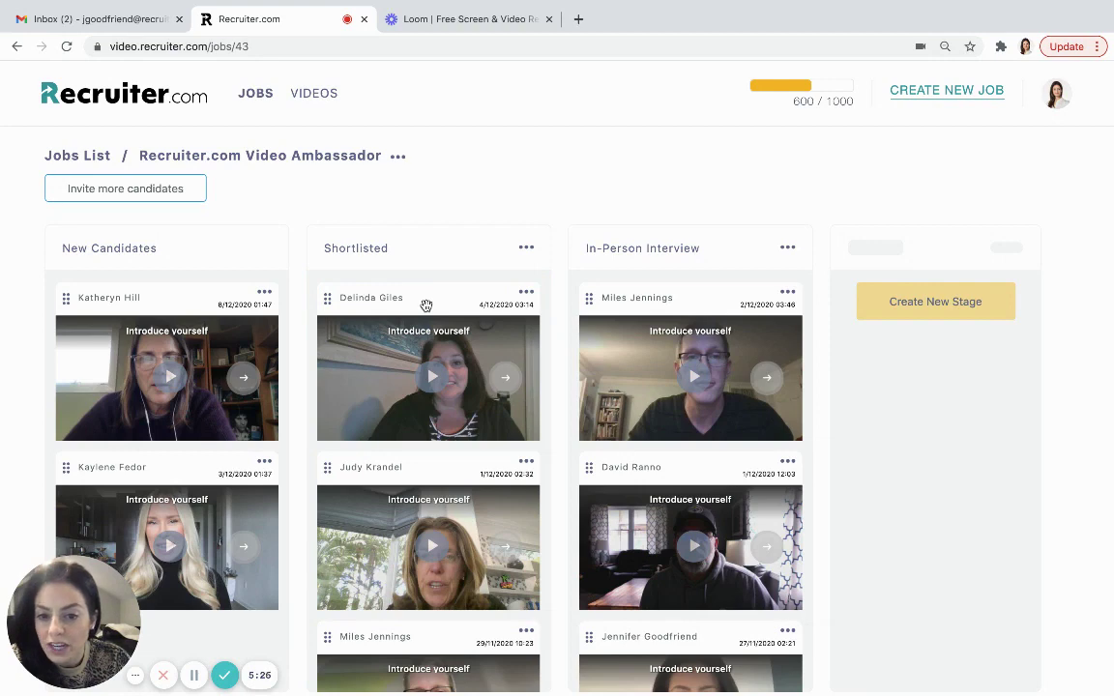
{"action": "left_click", "coordinate": [526, 292]}
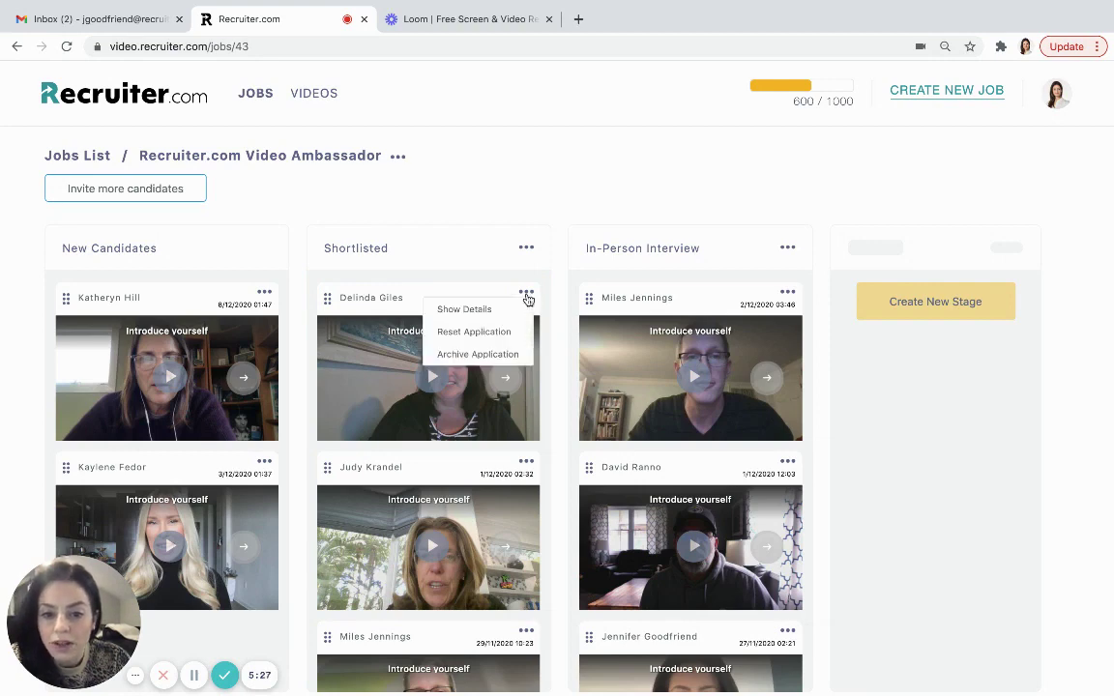
{"action": "left_click", "coordinate": [492, 311]}
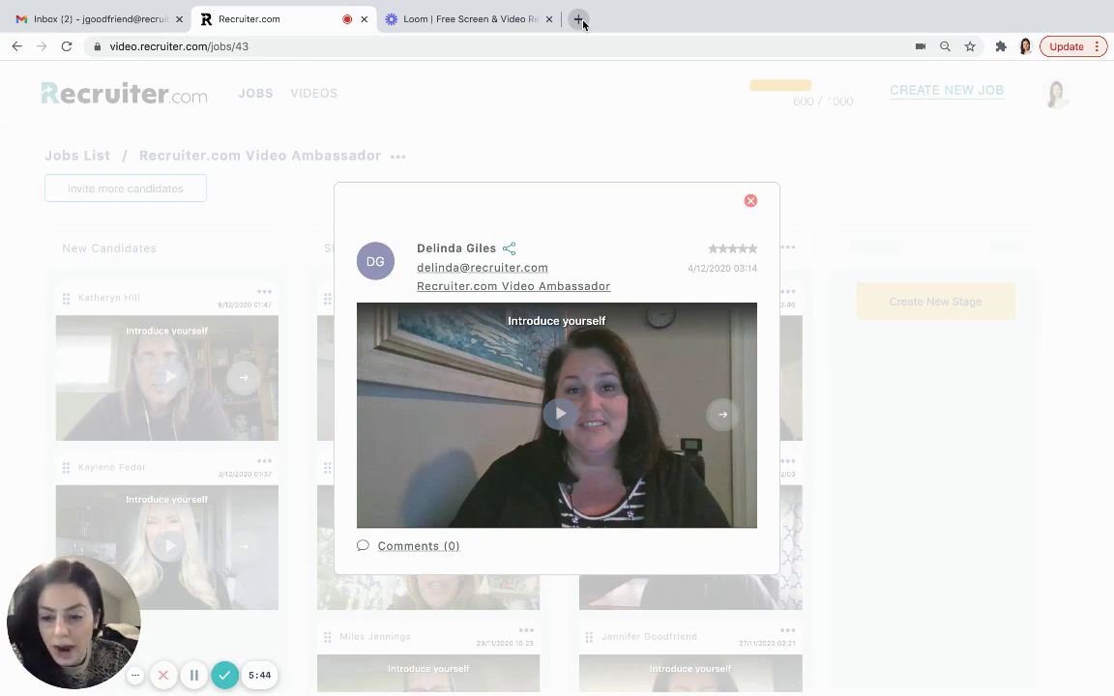
- Open the candidate's share link in a new tab, then return to the job board tab
{"action": "left_click", "coordinate": [583, 23]}
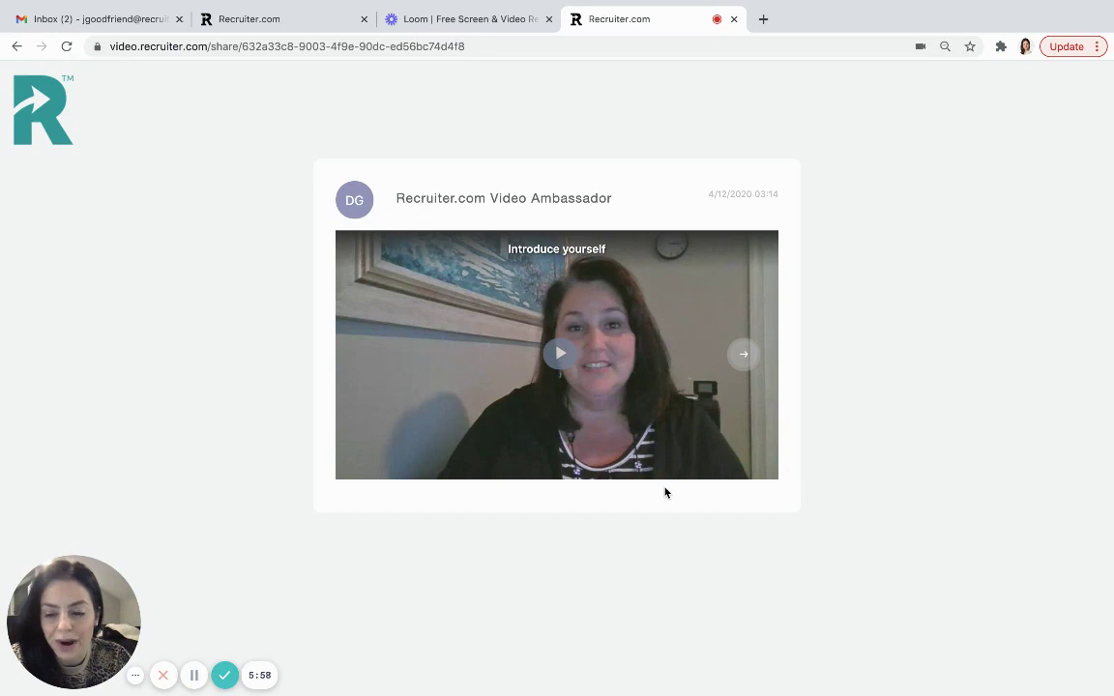
{"action": "left_click", "coordinate": [471, 18]}
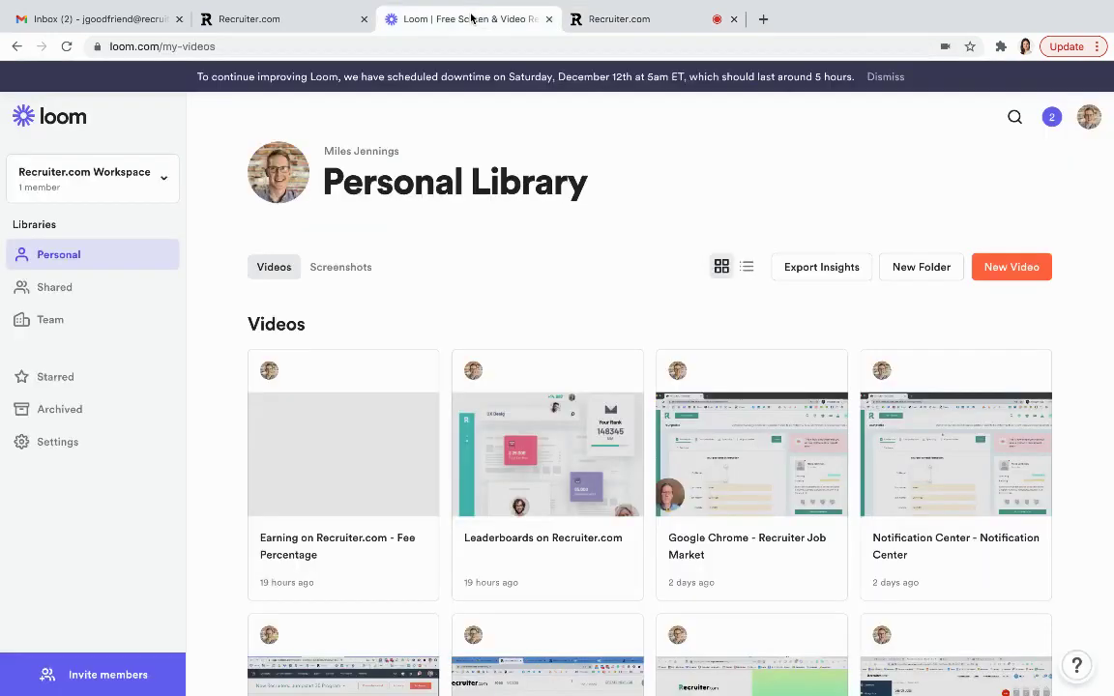
{"action": "left_click", "coordinate": [621, 19]}
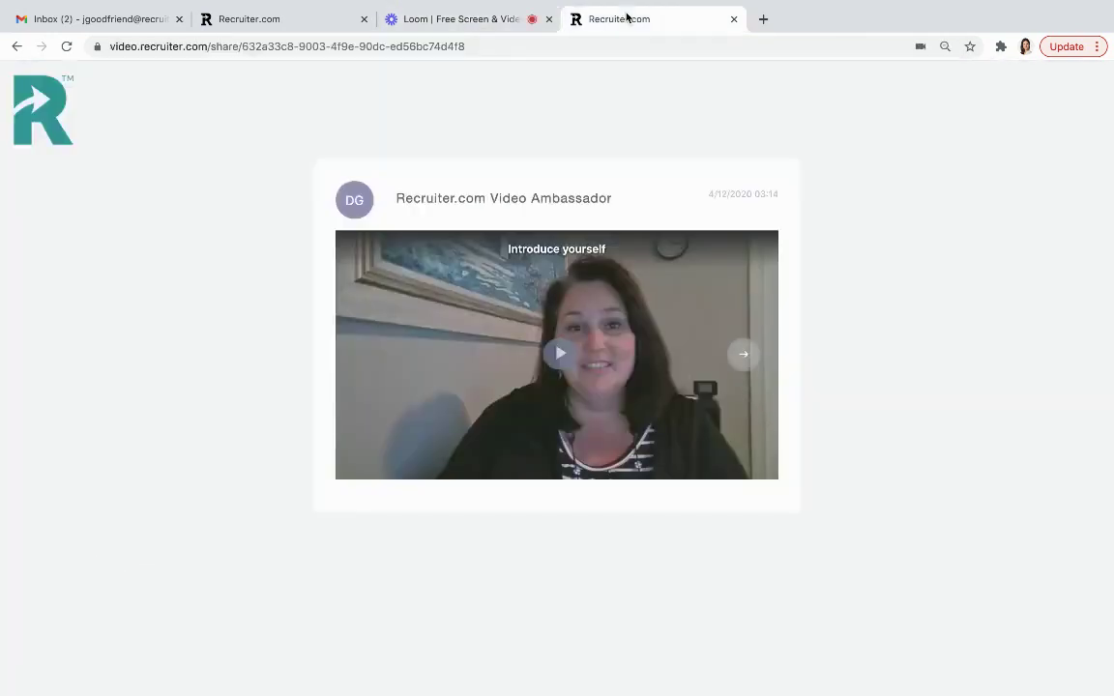
{"action": "left_click", "coordinate": [286, 19]}
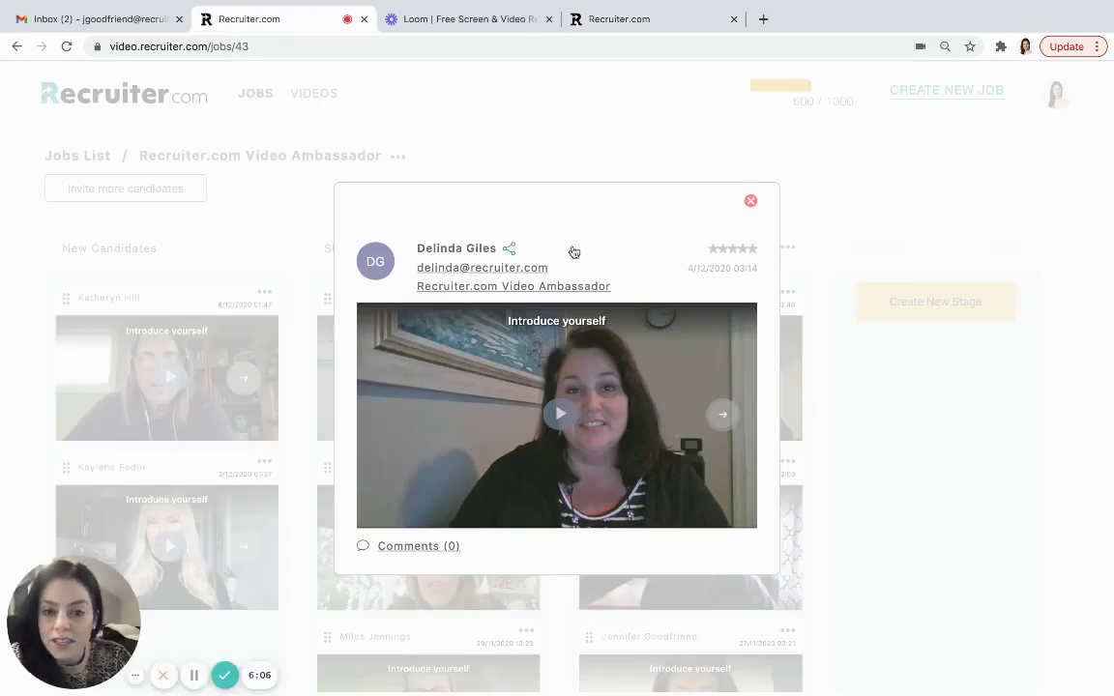
- Expand the candidate's comments, rate them five stars, copy their share link, and close the details
{"action": "left_click", "coordinate": [416, 547]}
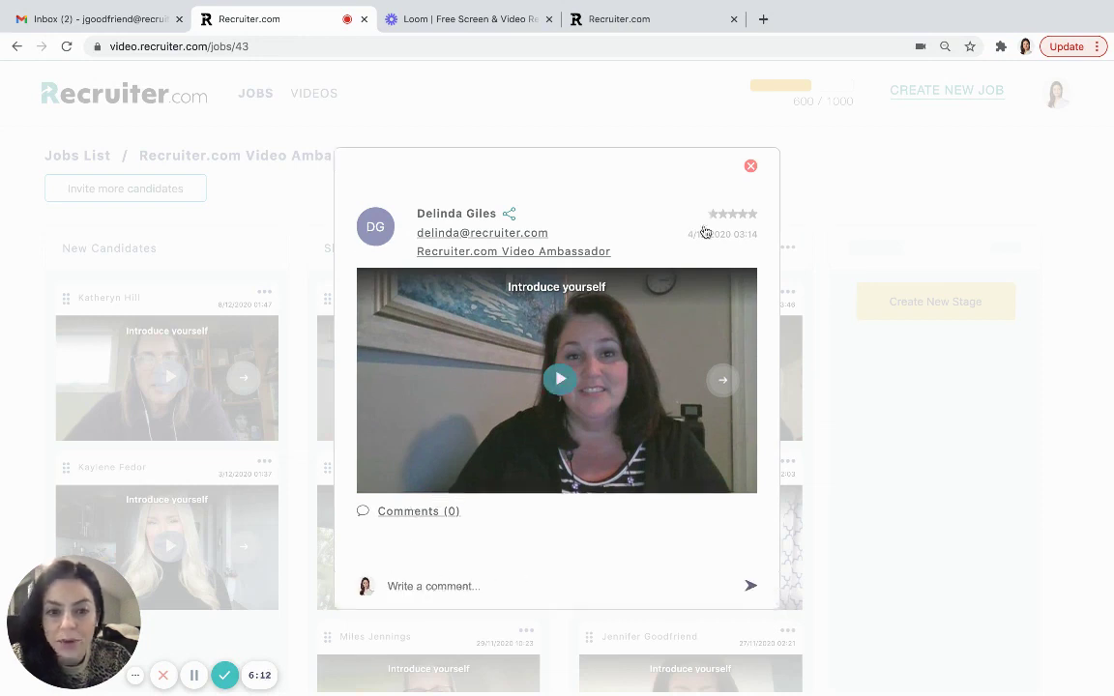
{"action": "left_click", "coordinate": [750, 215]}
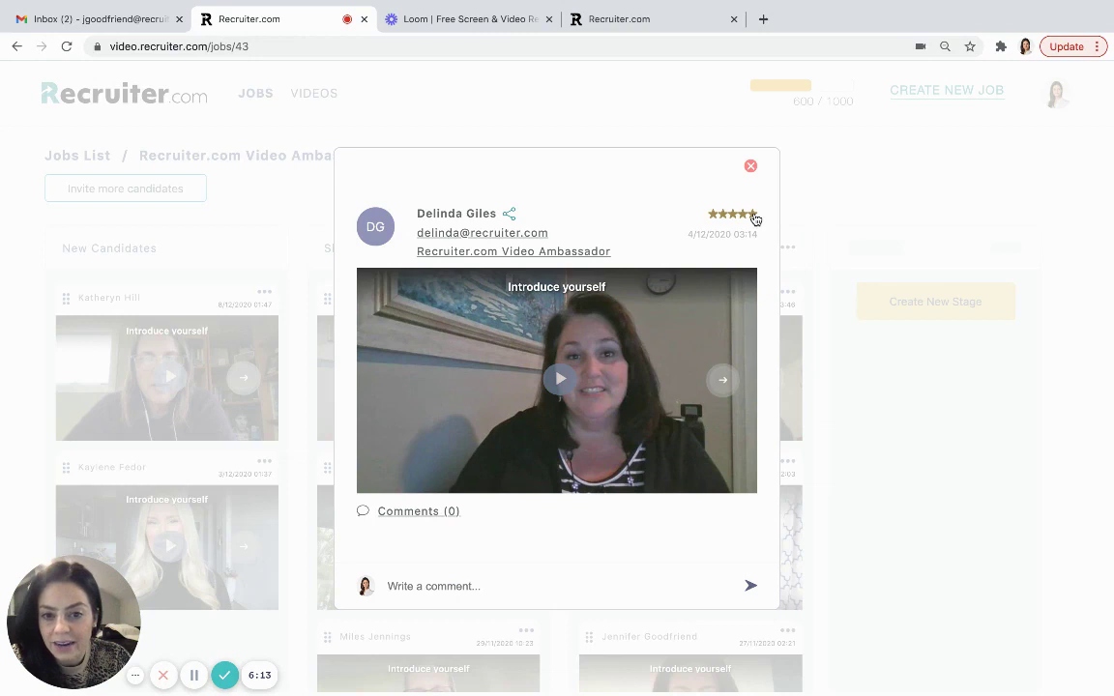
{"action": "left_click", "coordinate": [510, 215]}
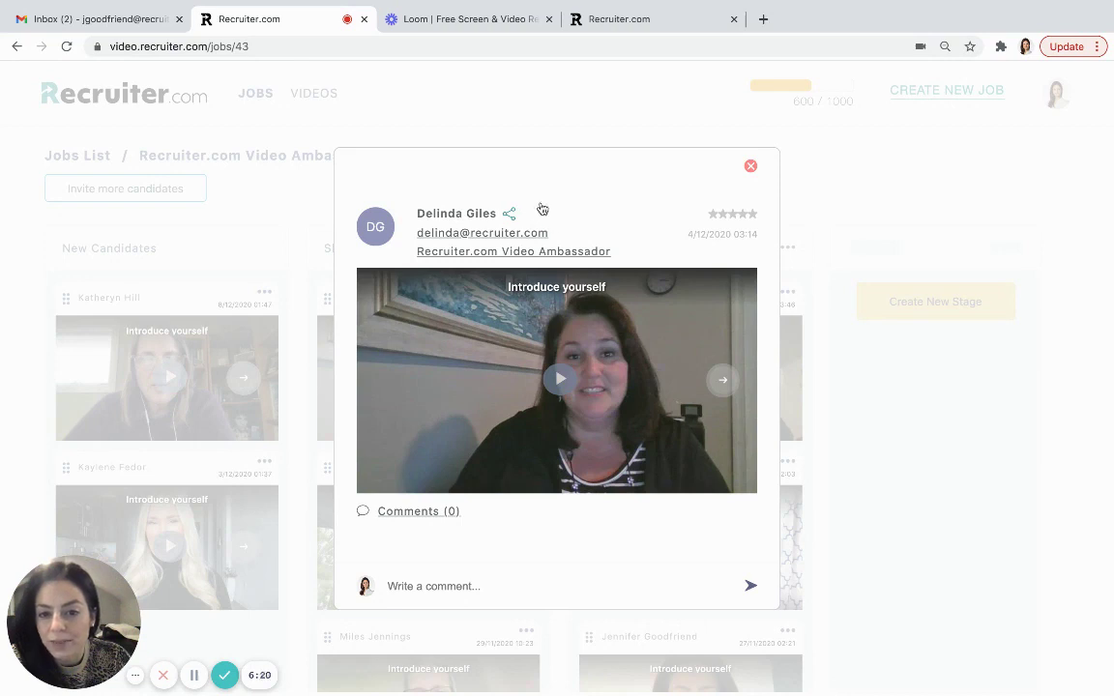
{"action": "left_click", "coordinate": [750, 165]}
{"action": "left_click", "coordinate": [788, 292]}
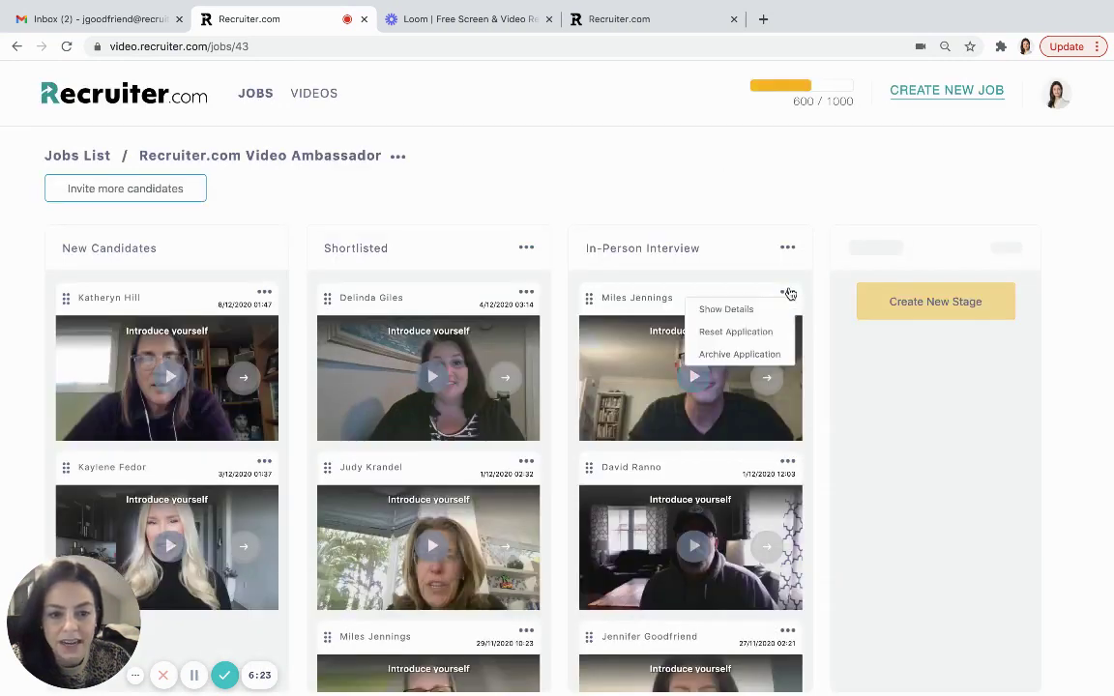
{"action": "left_click", "coordinate": [701, 309]}
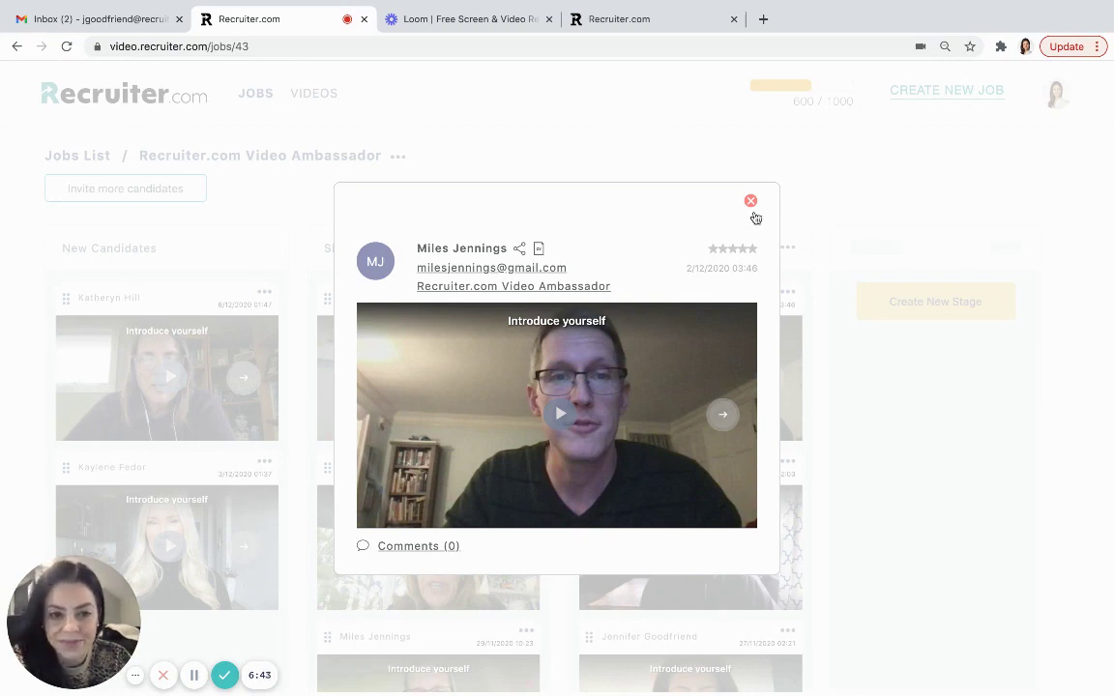
{"action": "left_click", "coordinate": [750, 201]}
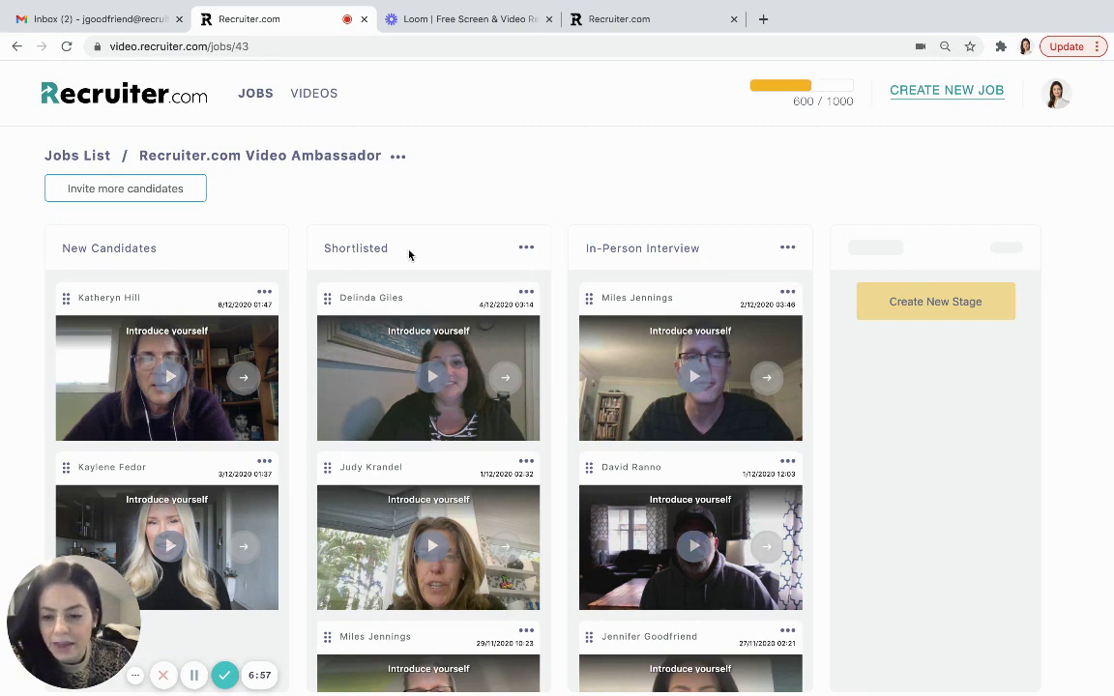
- Rename the Shortlisted stage to 'In person Interview'
{"action": "left_click", "coordinate": [526, 249]}
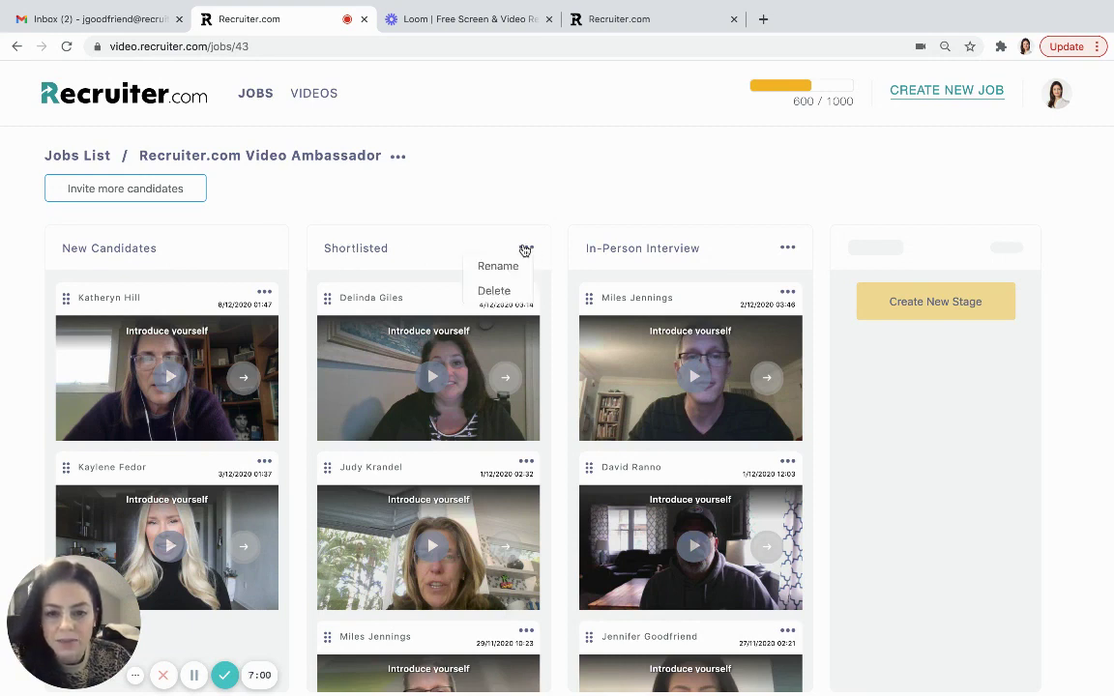
{"action": "left_click", "coordinate": [496, 267]}
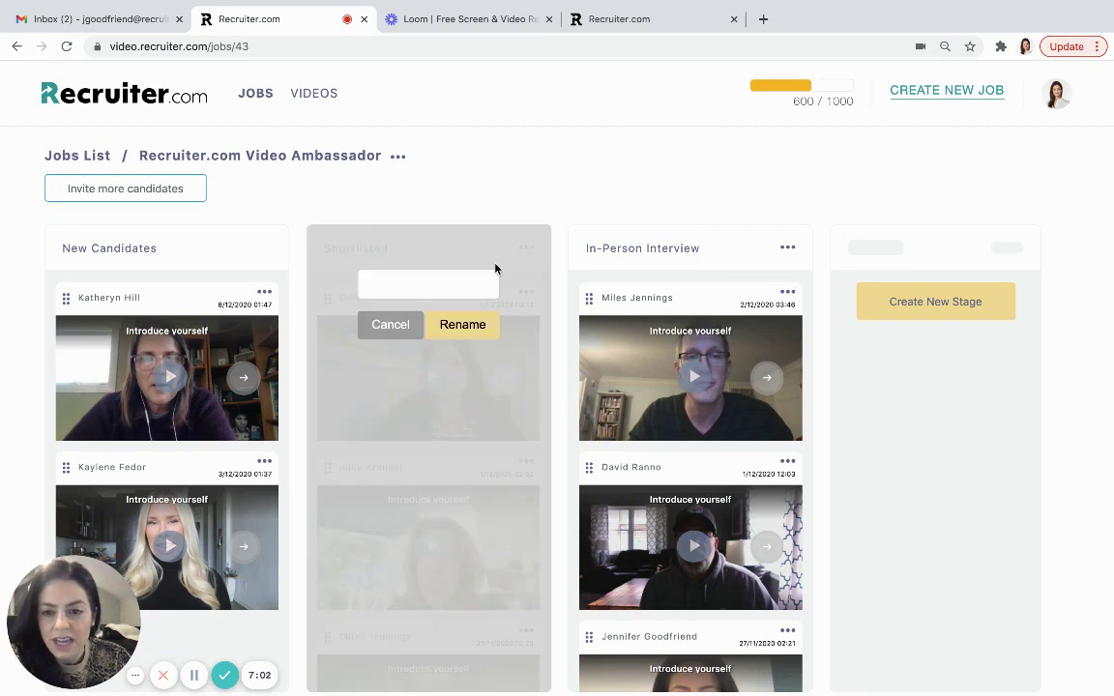
{"action": "type", "text": "In person Interview"}
{"action": "left_click", "coordinate": [462, 325]}
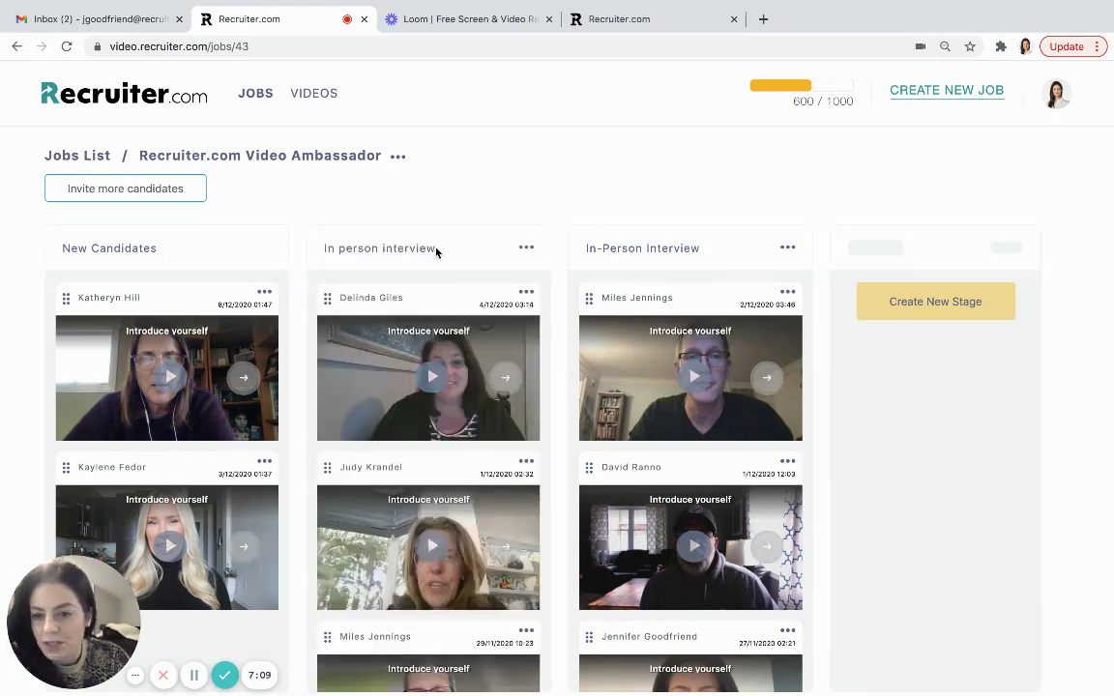
- Rename the In-Person Interview stage to 'hired'
{"action": "left_click", "coordinate": [787, 247]}
{"action": "left_click", "coordinate": [754, 263]}
{"action": "type", "text": "hired"}
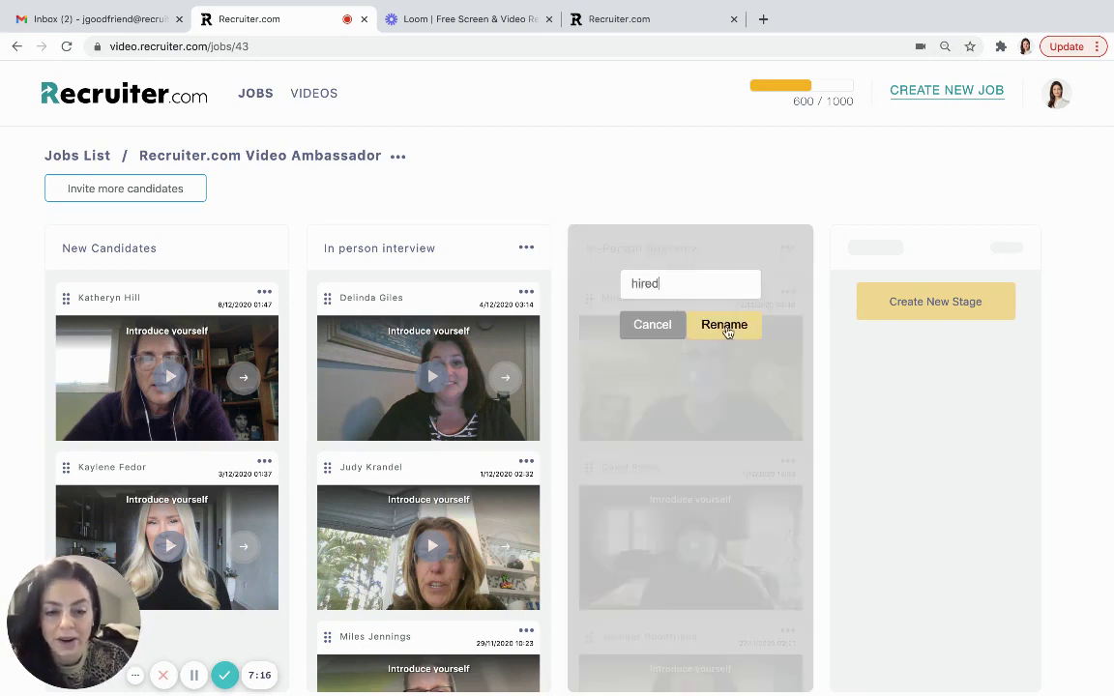
{"action": "left_click", "coordinate": [726, 327]}
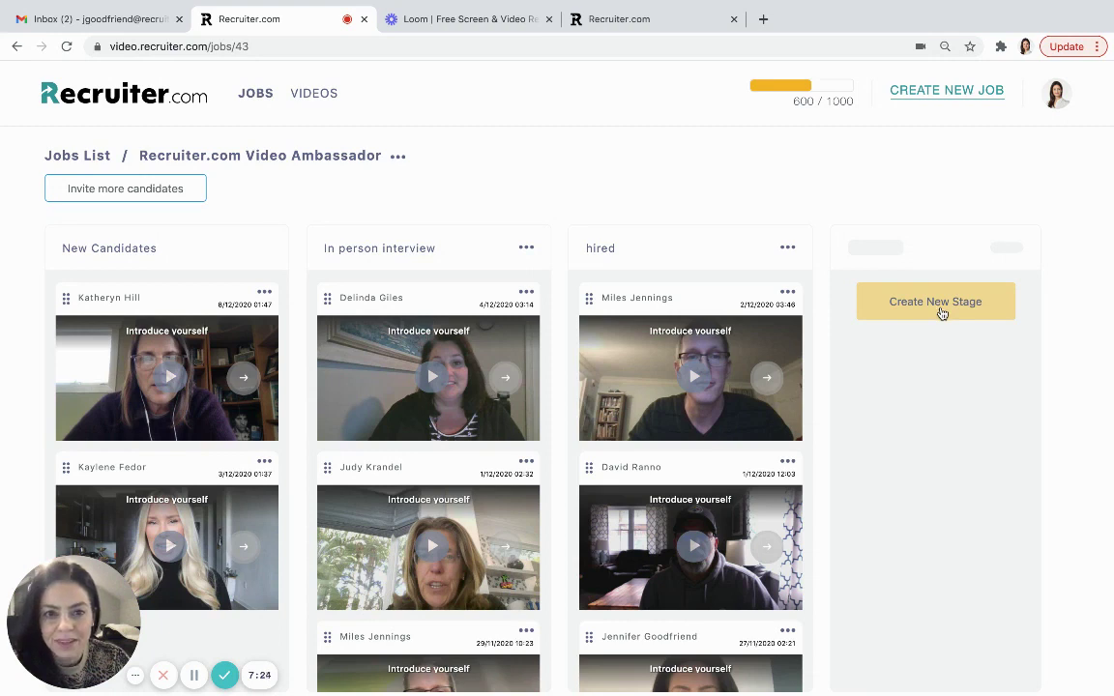
- Open Settings from the profile avatar menu to view the Profile and Company details
{"action": "left_click", "coordinate": [1057, 101]}
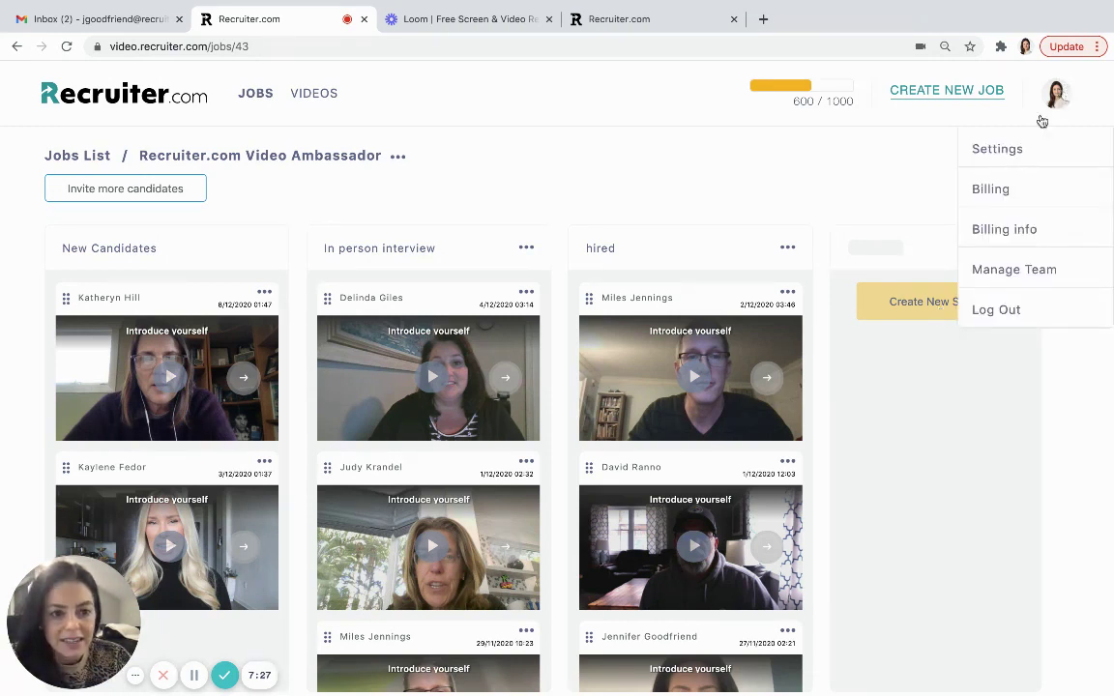
{"action": "left_click", "coordinate": [1000, 151]}
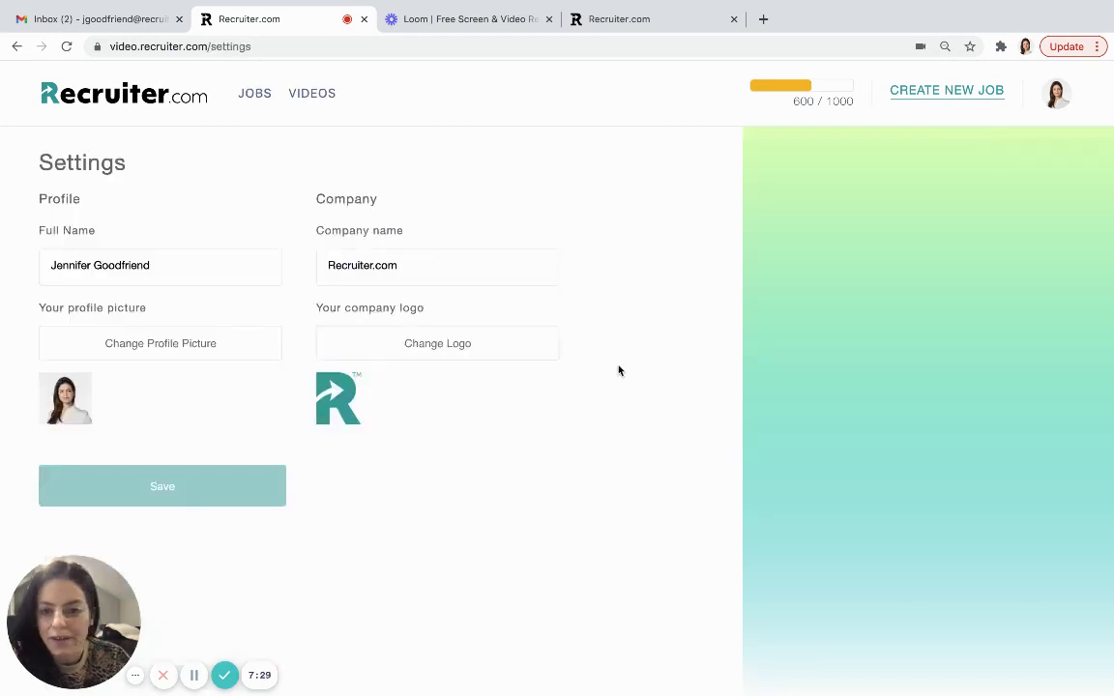